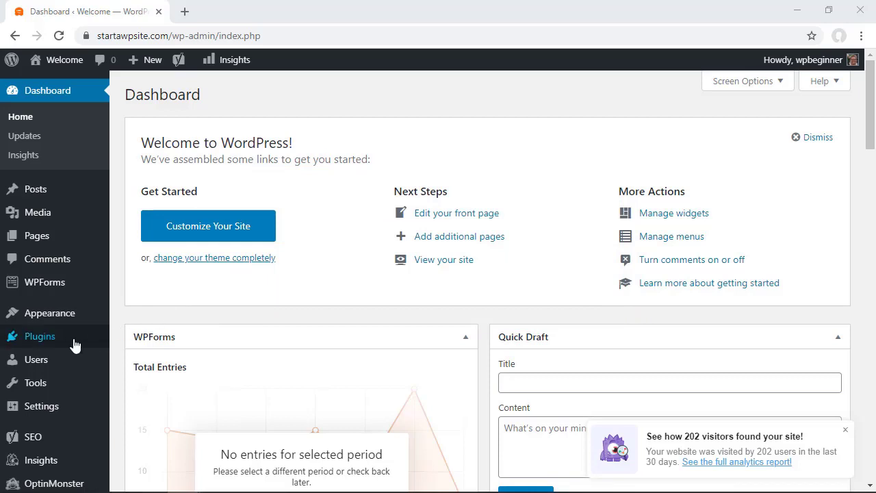
- Search the plugin directory for 'peter's login redirect', then install and activate Peter's Login Redirect
mouse_move(41, 339)
left_click(133, 360)
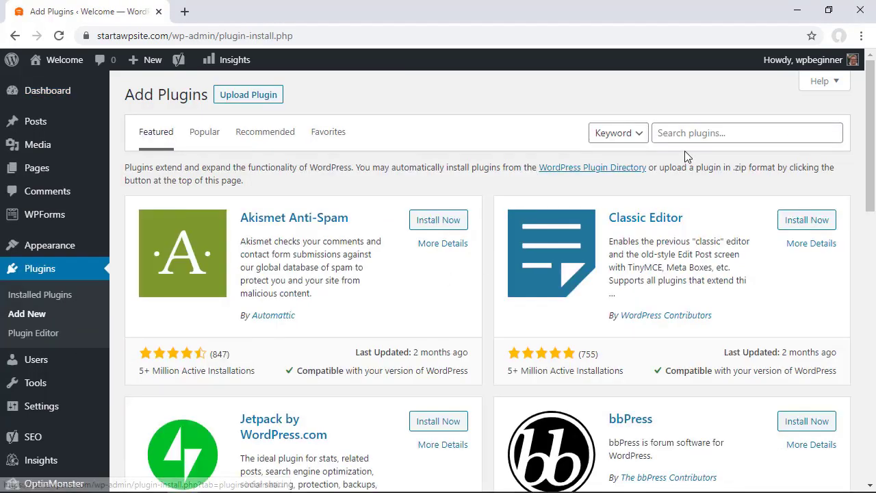
left_click(688, 134)
type("peter's")
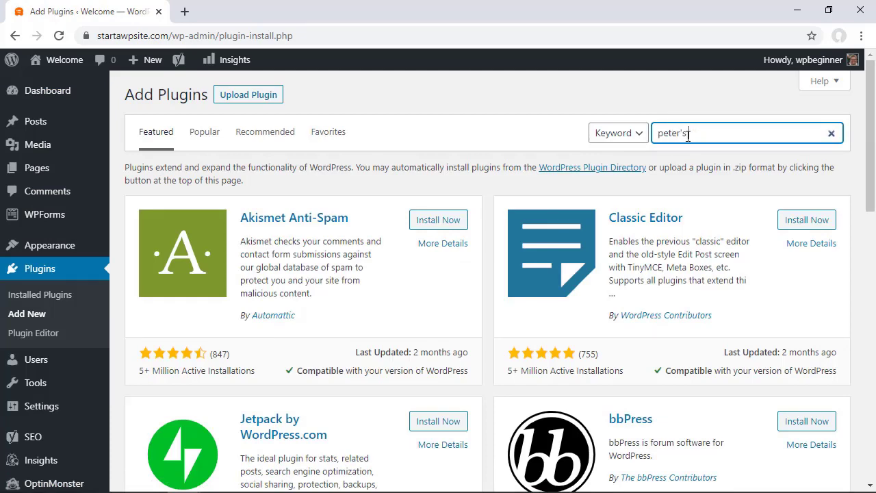
type(" login redirect")
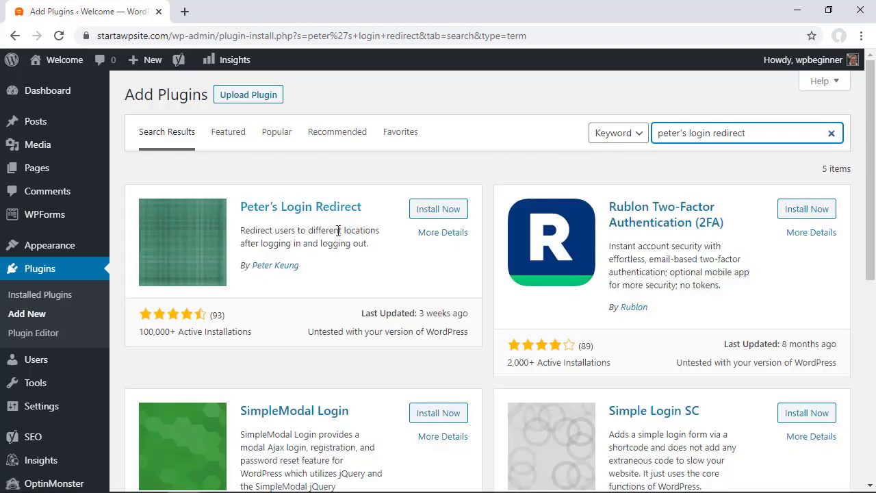
left_click(437, 212)
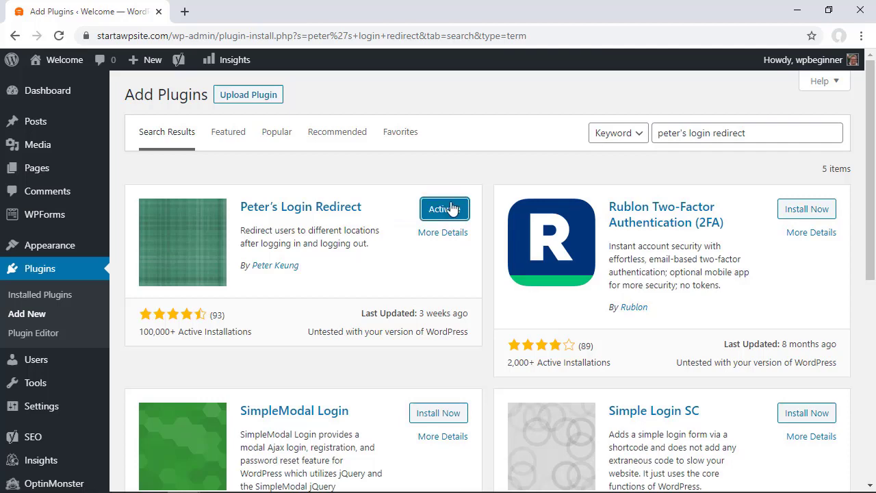
left_click(446, 212)
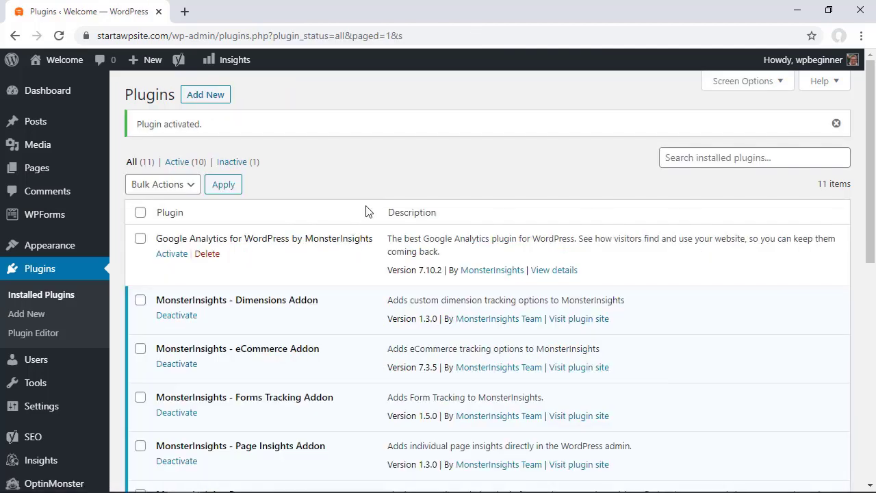
mouse_move(30, 415)
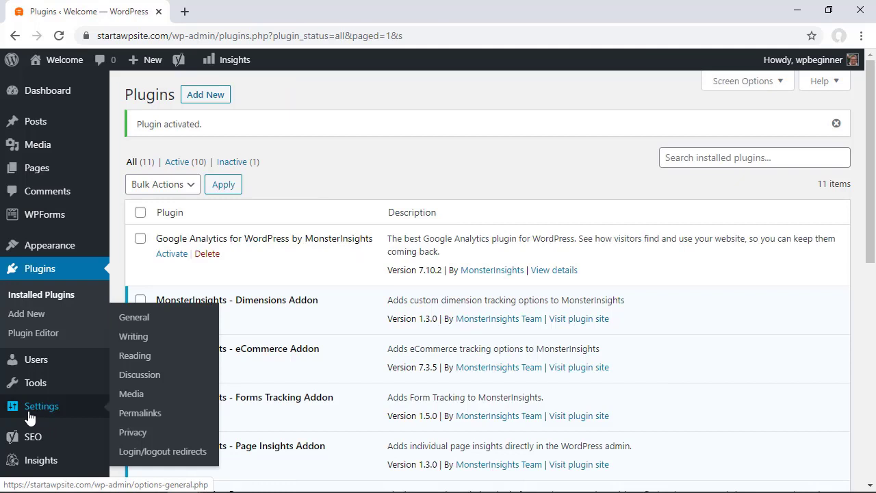
left_click(149, 455)
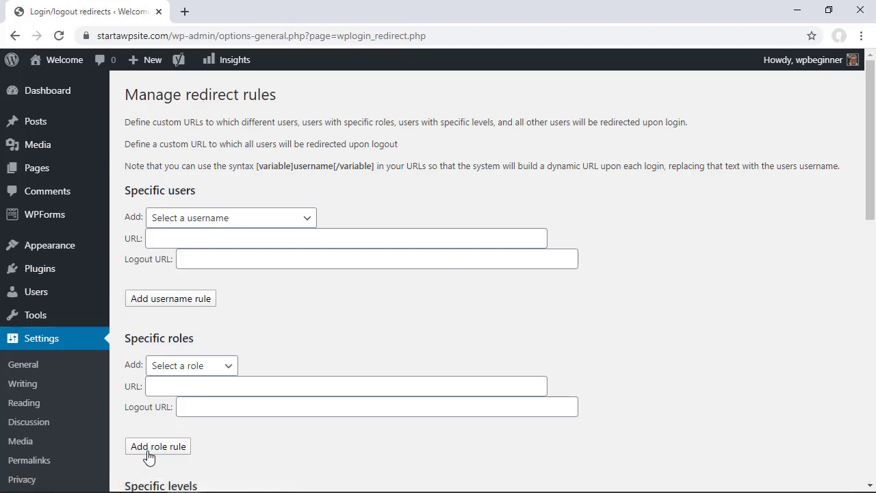
left_click(226, 217)
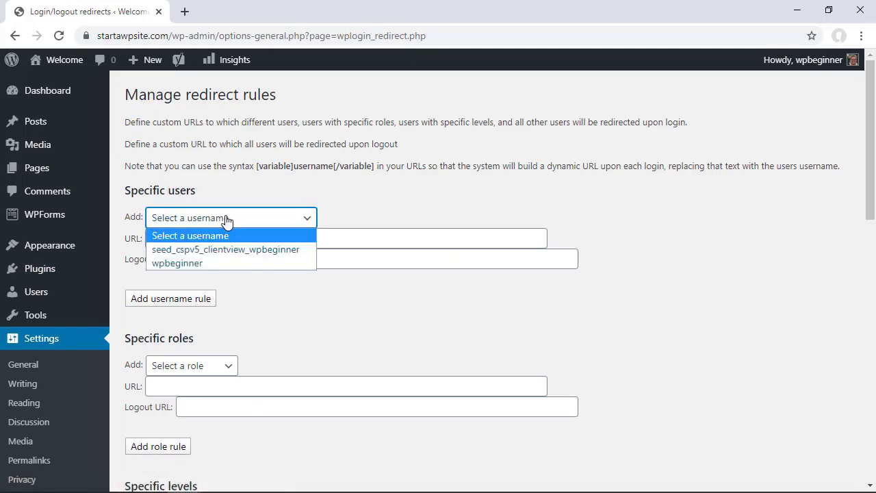
left_click(226, 263)
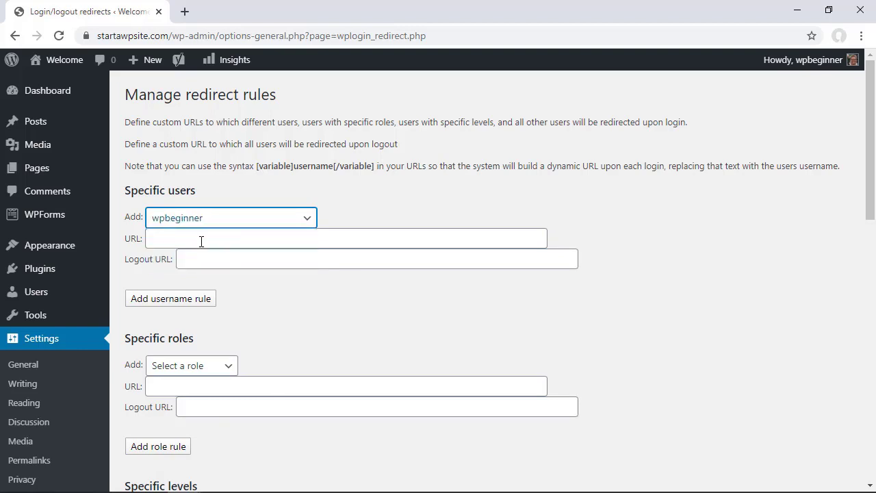
left_click(202, 239)
type("https://starta")
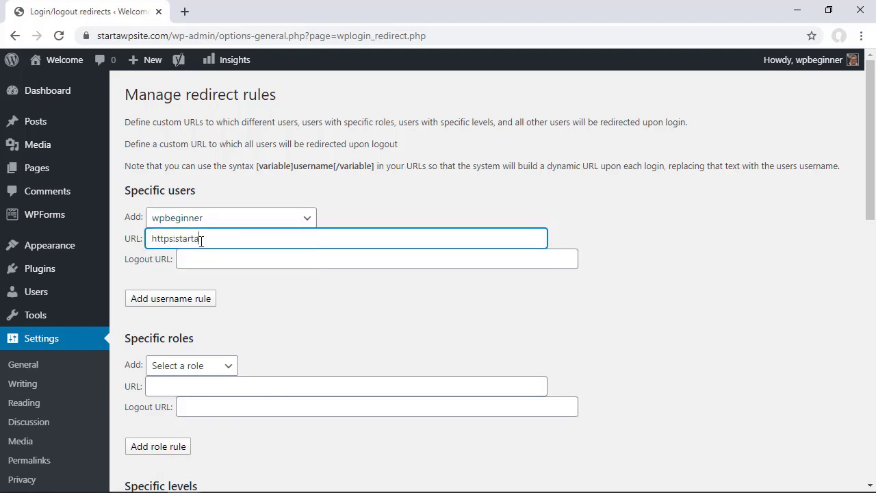
type("wpsite.com/sta")
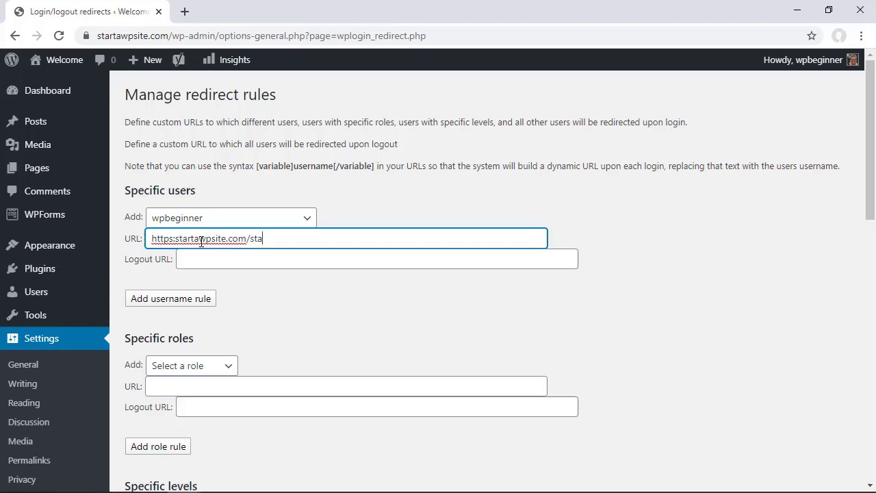
type("rt-here")
left_click(215, 256)
type("https://s")
left_click(204, 240)
type("//")
left_click(228, 260)
type("s")
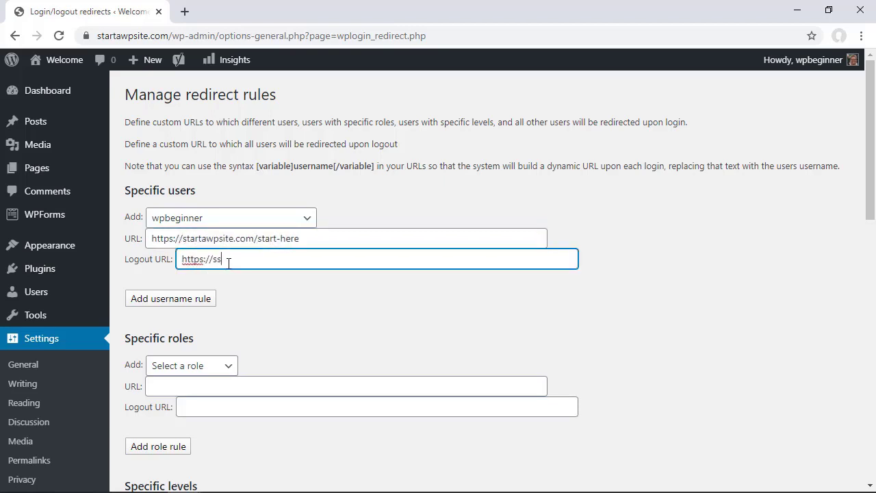
type("t")
key("BackSpace")
key("BackSpace")
type("tartawpsite.com/")
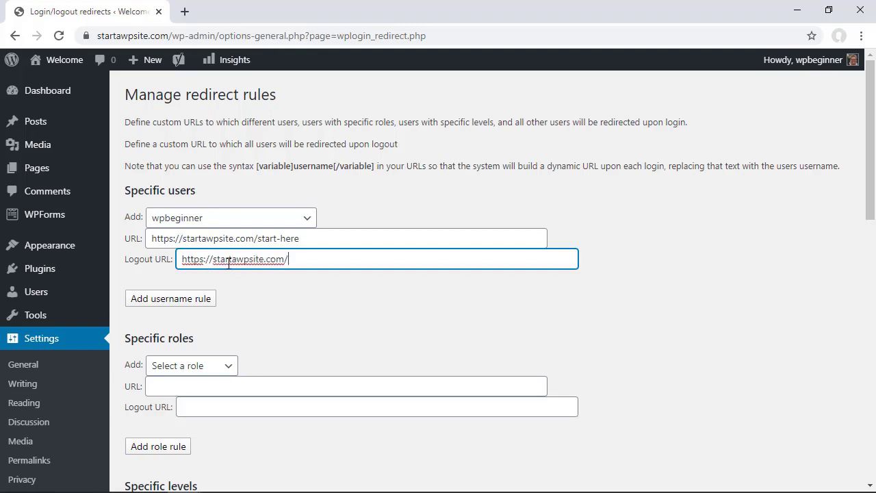
key("BackSpace")
scroll(329, 303, "down", 2)
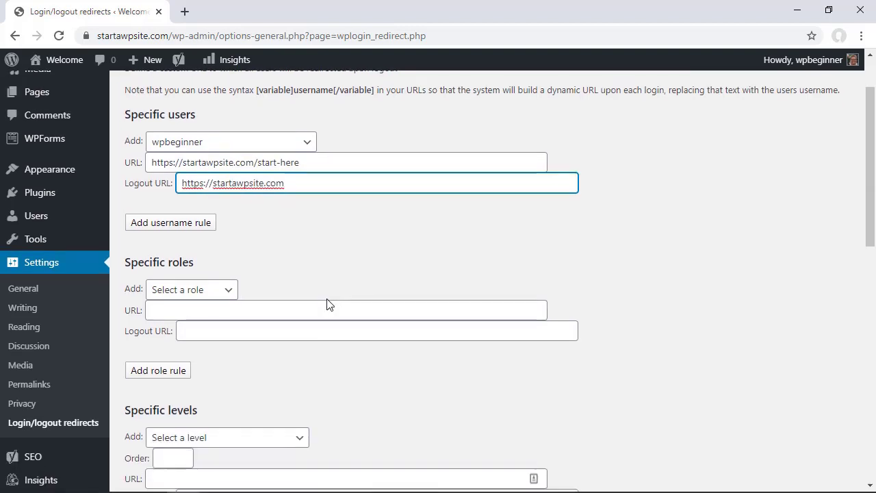
scroll(327, 299, "down", 1)
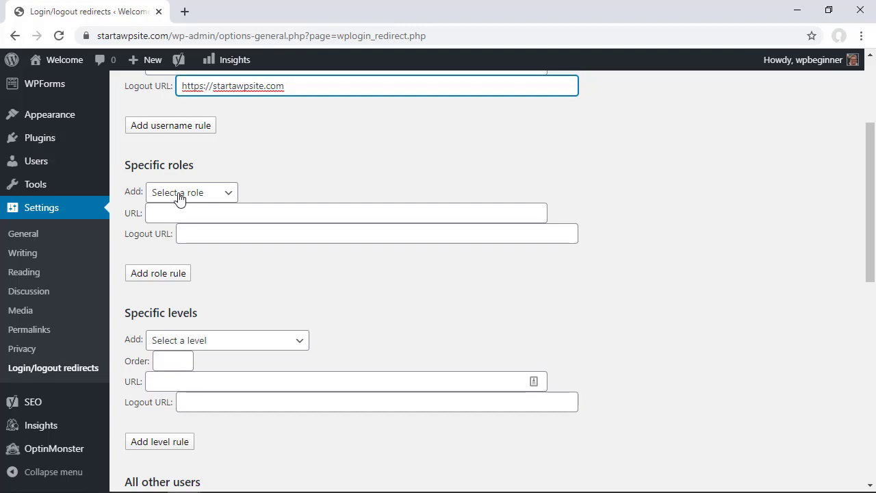
left_click(180, 198)
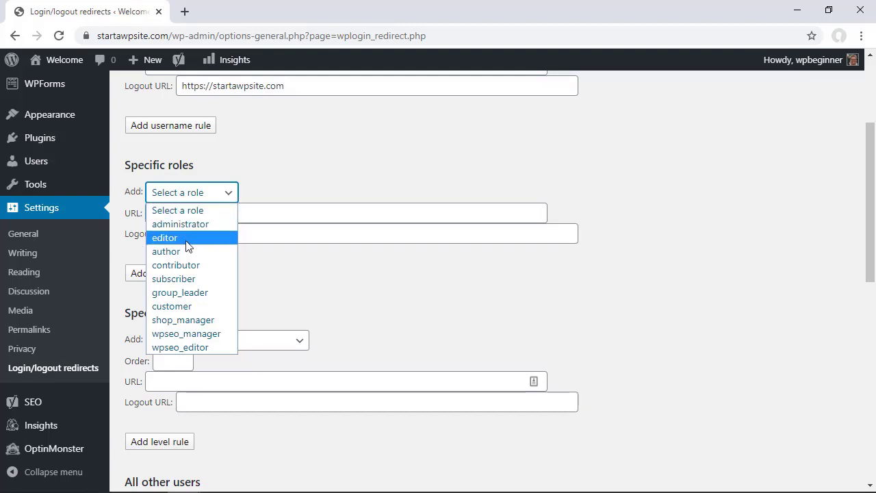
left_click(187, 278)
left_click(195, 219)
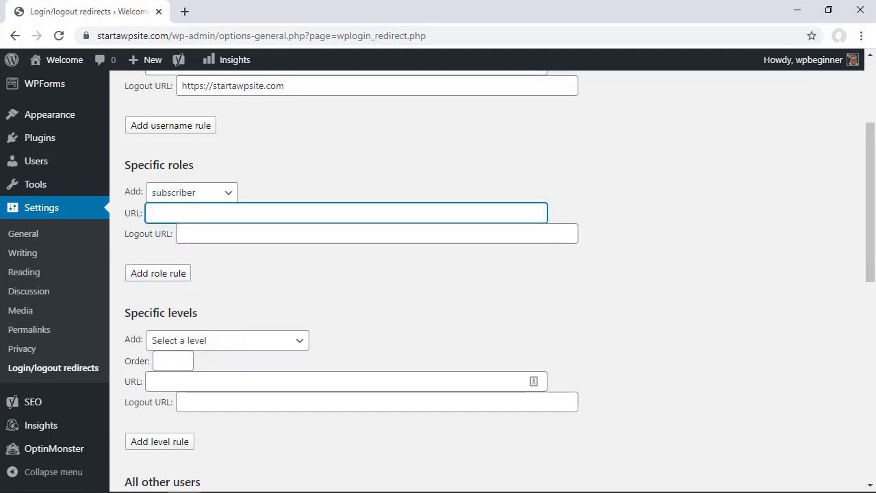
scroll(292, 125, "up", 1)
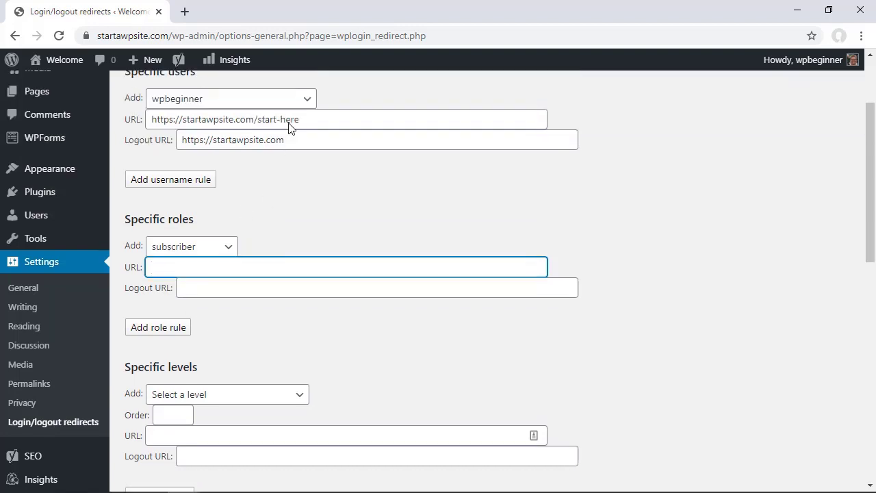
left_click(304, 122)
left_click_drag(303, 123, 136, 125)
key("ctrl+c")
left_click(182, 274)
key("ctrl+v")
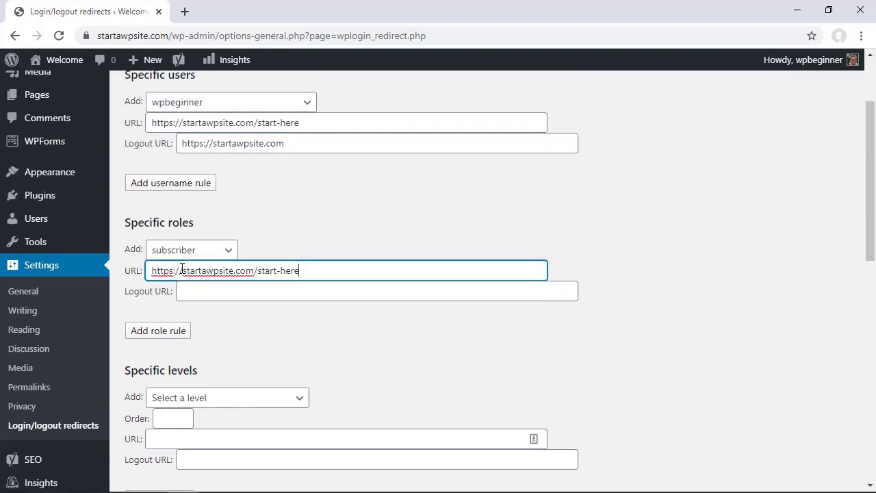
left_click(303, 141)
left_click_drag(303, 141, 175, 144)
key("ctrl+c")
left_click(234, 292)
key("ctrl+v")
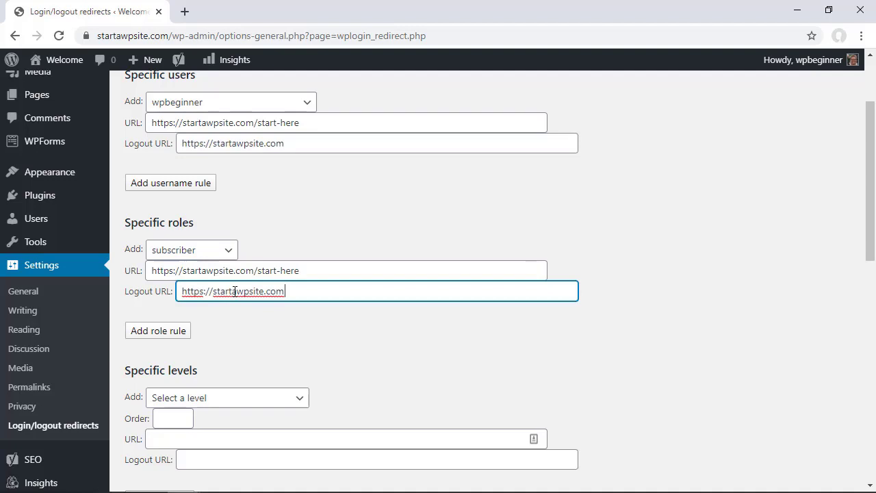
left_click(161, 337)
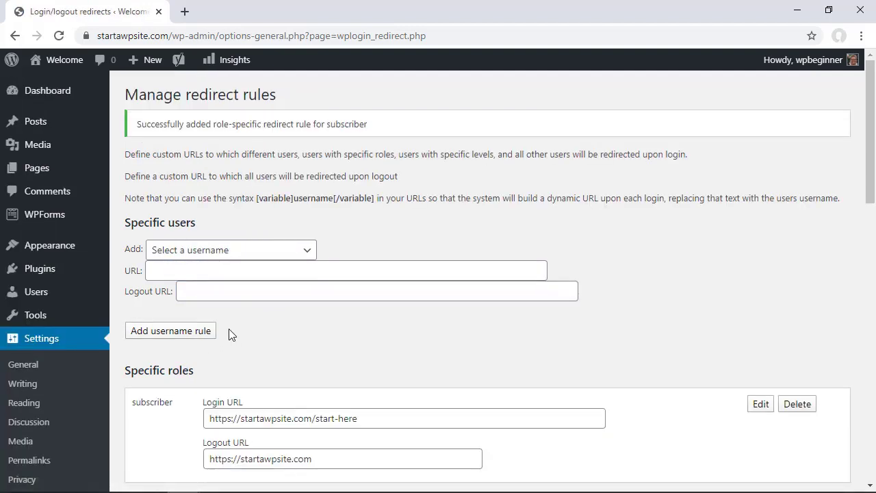
scroll(229, 334, "down", 7)
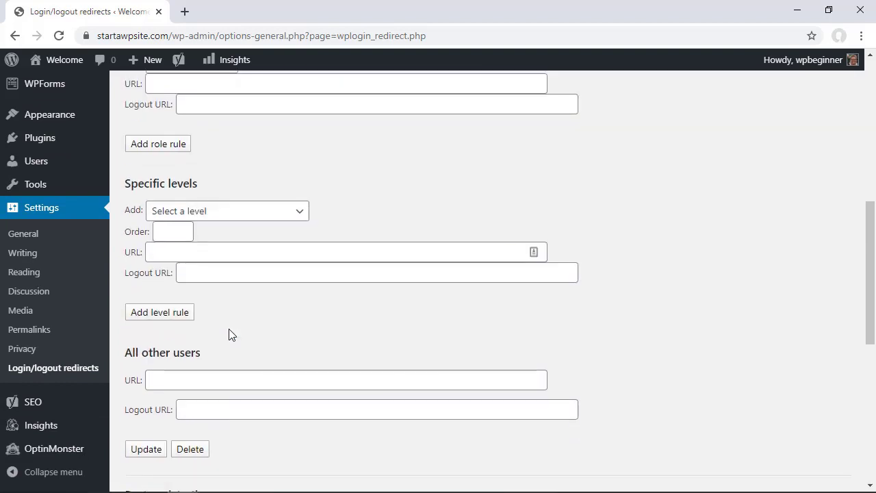
scroll(229, 334, "up", 4)
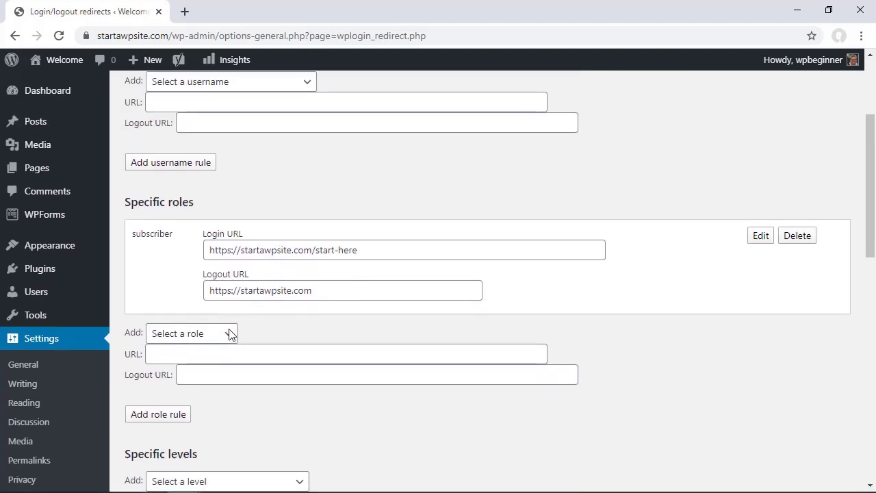
left_click(202, 337)
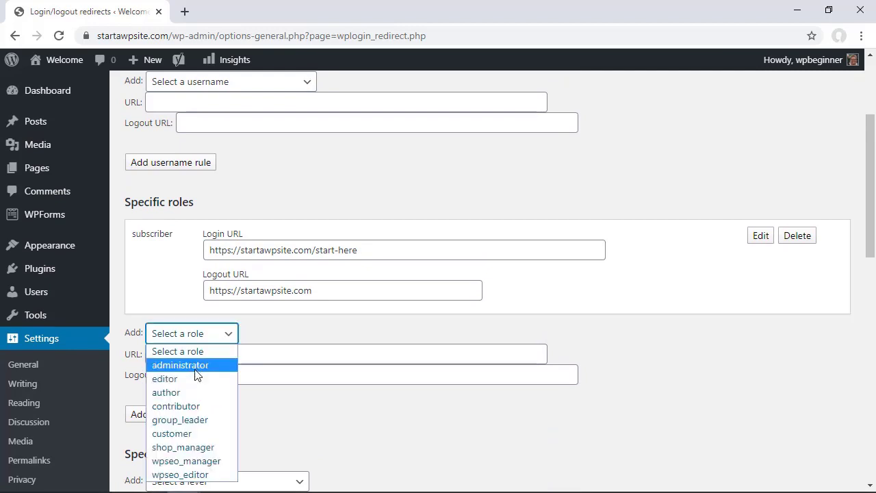
left_click(189, 381)
left_click(201, 354)
key("ctrl+v")
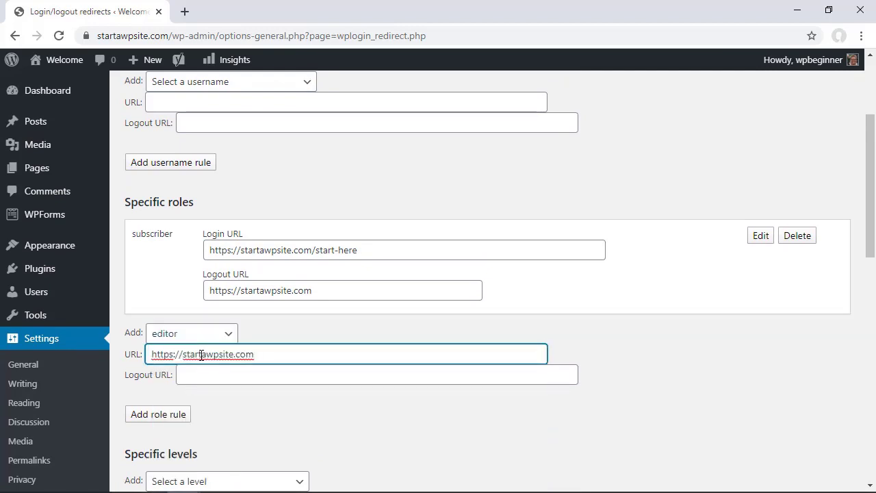
key("ctrl+a")
key("ctrl+x")
left_click(211, 373)
key("ctrl+v")
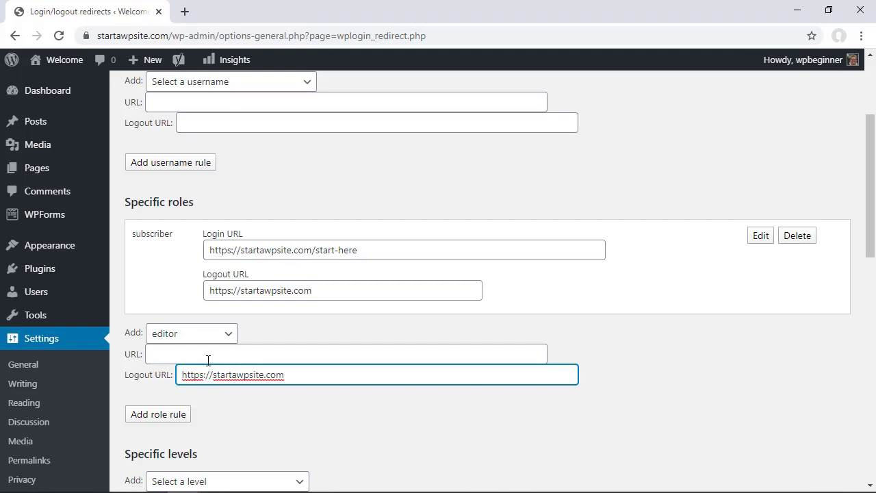
- Paste the start-here URL into the editor's login URL and delete the page slug
left_click_drag(367, 249, 136, 262)
key("ctrl+c")
left_click(155, 354)
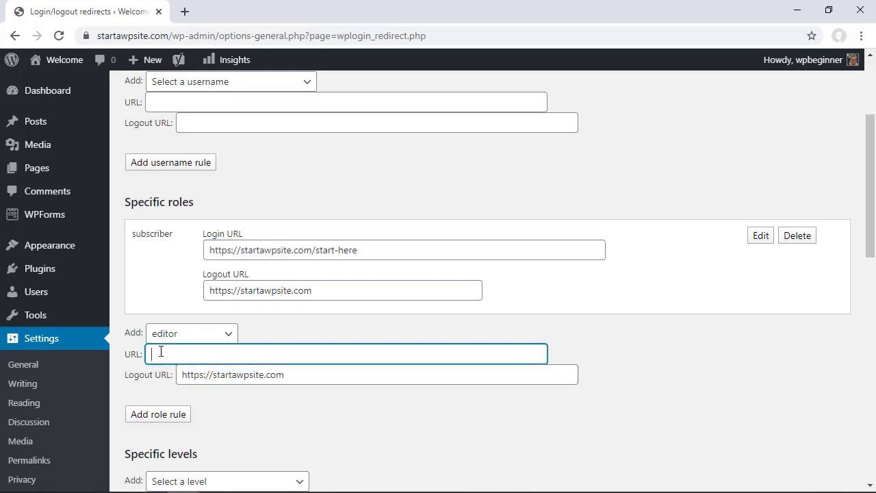
key("ctrl+v")
key("BackSpace")
key("BackSpace")
key("BackSpace")
key("BackSpace")
key("BackSpace")
key("BackSpace")
key("BackSpace")
key("BackSpace")
key("BackSpace")
key("BackSpace")
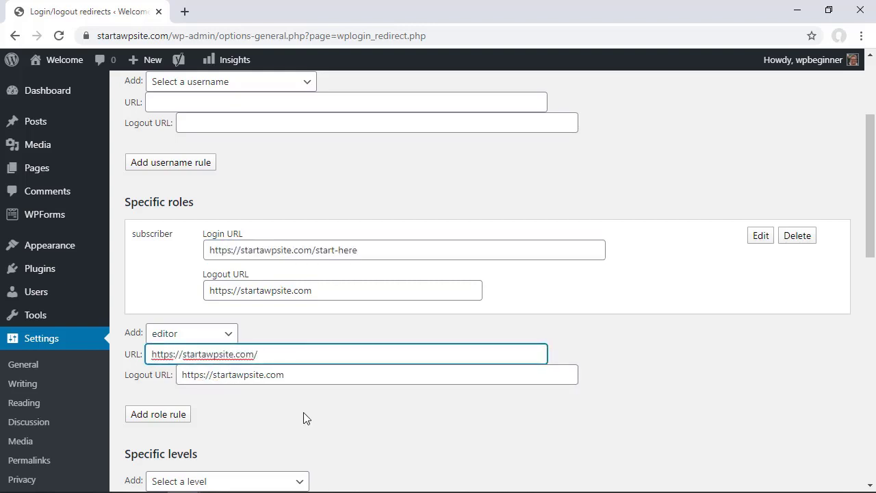
- Finish the editor login URL with 'wp-admin', then pick activate_plugins level with order 0
type("wp-admin")
scroll(306, 418, "down", 5)
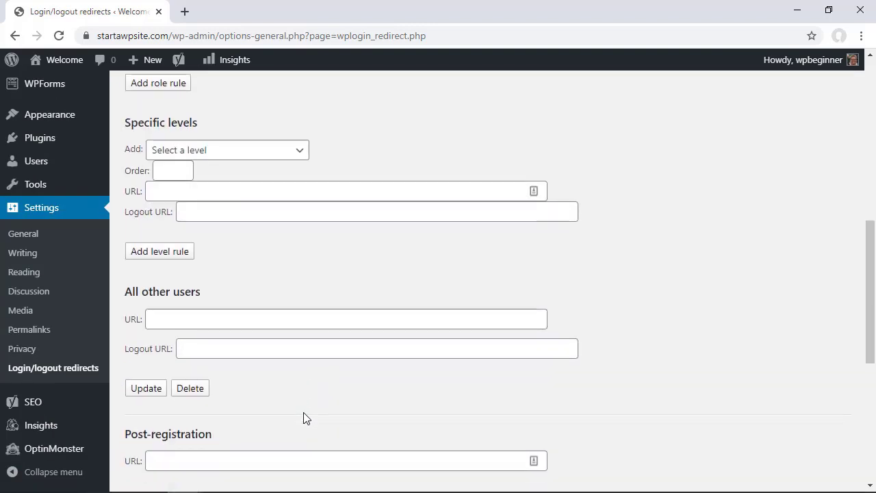
left_click(214, 120)
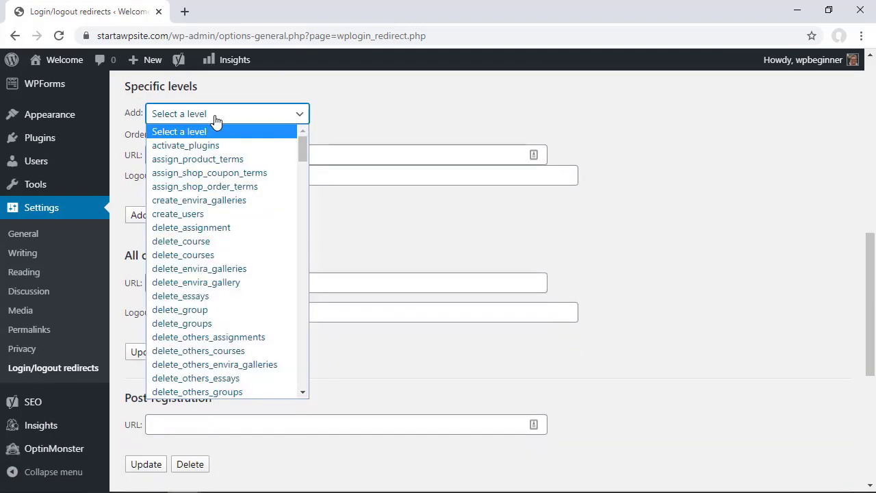
left_click(182, 145)
left_click(166, 134)
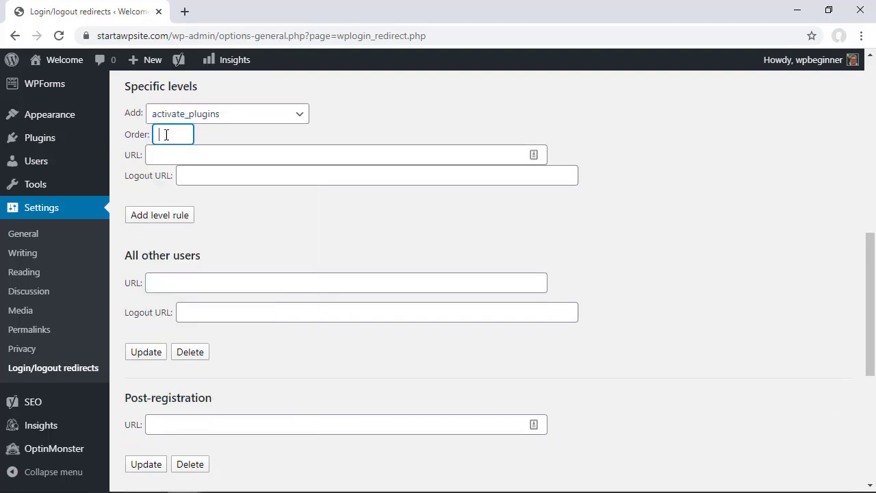
type("0")
left_click(172, 157)
key("ctrl+v")
key("BackSpace")
key("BackSpace")
key("BackSpace")
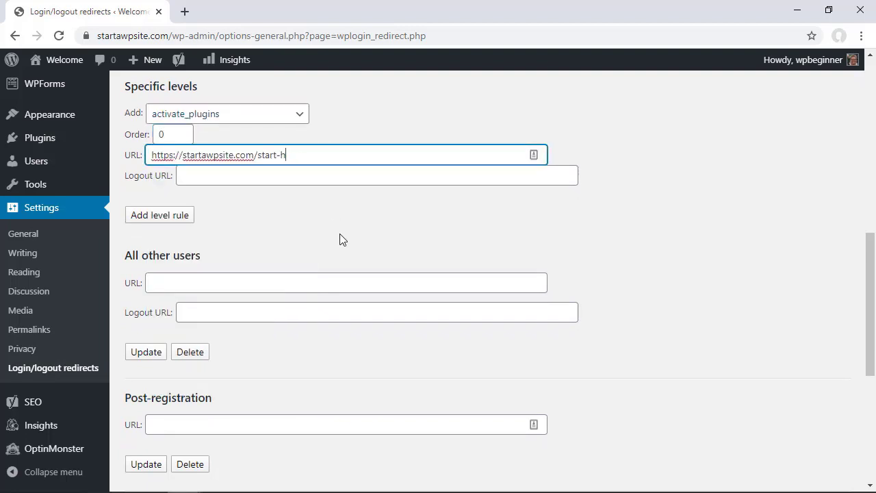
key("BackSpace")
key("BackSpace")
key("BackSpace")
key("BackSpace")
key("BackSpace")
key("BackSpace")
key("BackSpace")
type("wp-admin")
left_click(290, 180)
key("ctrl+v")
scroll(346, 226, "down", 1)
scroll(345, 226, "down", 2)
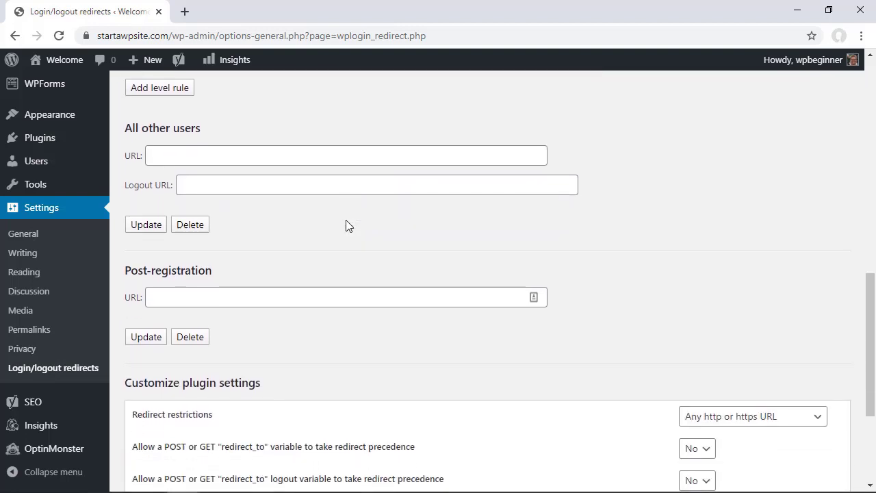
left_click(190, 156)
key("ctrl+v")
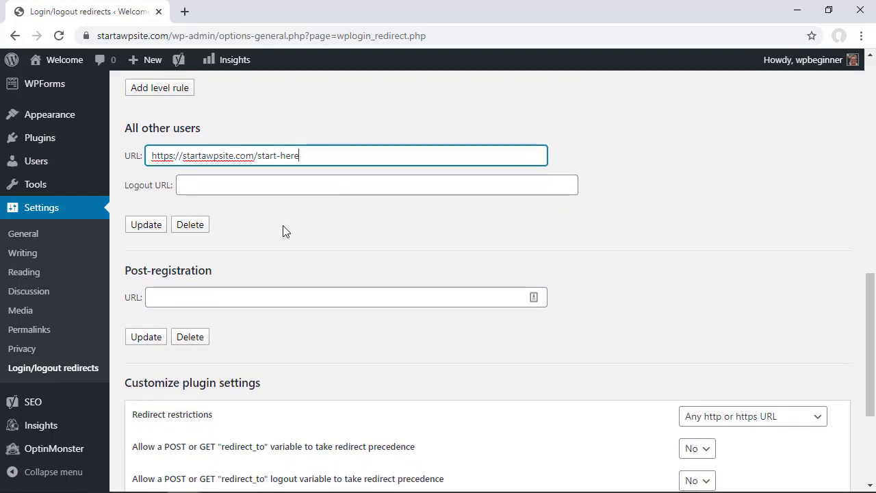
type("here")
left_click(264, 182)
key("ctrl+v")
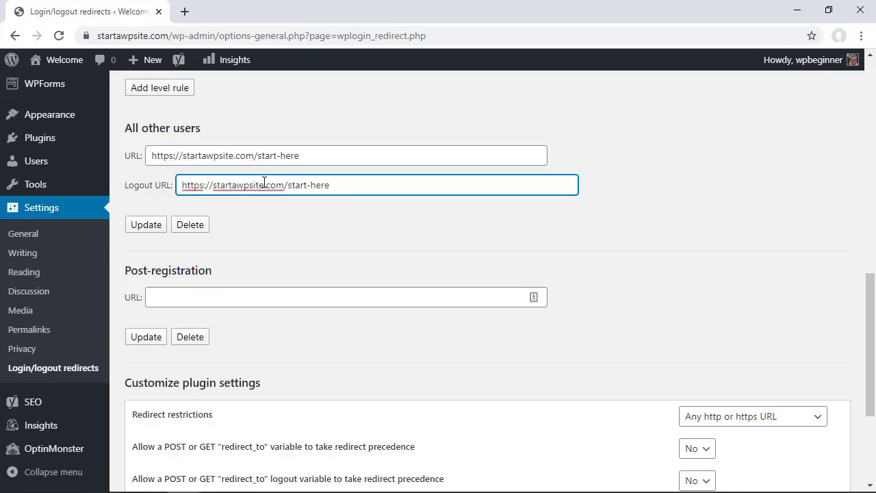
left_click_drag(287, 186, 428, 187)
key("BackSpace")
scroll(287, 225, "down", 2)
scroll(286, 231, "down", 1)
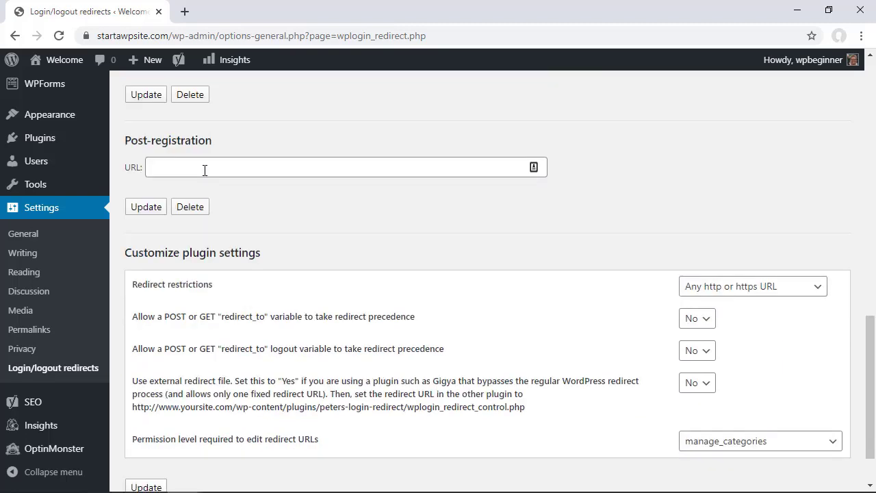
left_click(204, 170)
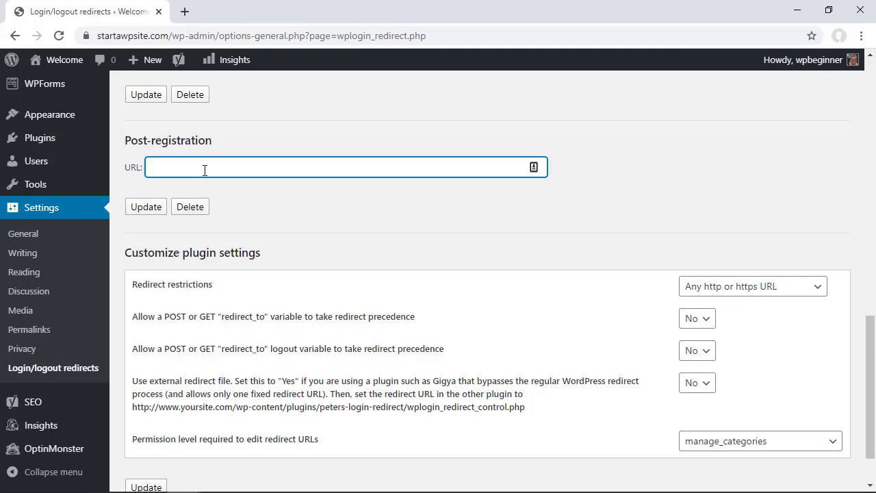
key("ctrl+v")
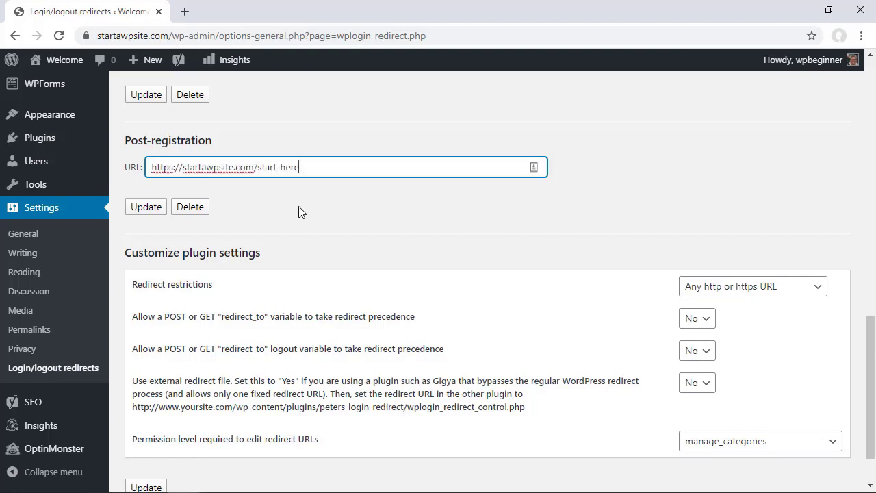
key("BackSpace")
key("BackSpace")
key("BackSpace")
key("BackSpace")
type("thank-you")
- Add the editor role rule and update the post-registration redirect
scroll(291, 219, "down", 3)
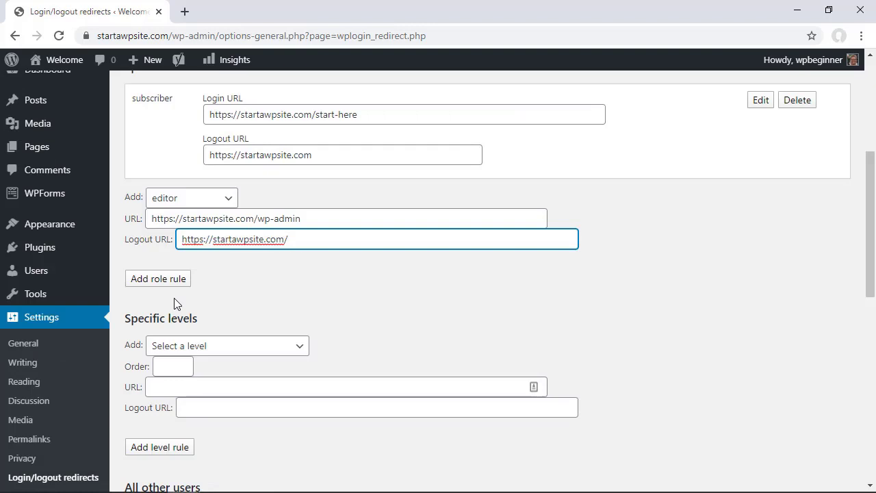
left_click(139, 281)
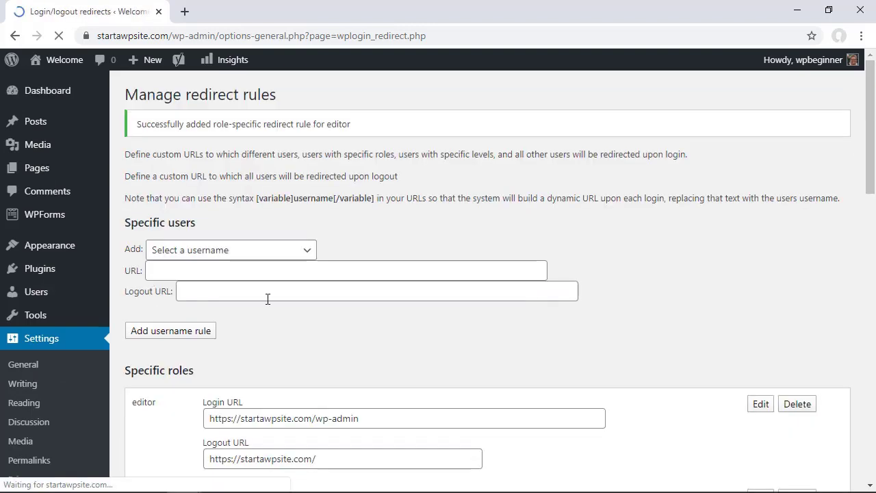
scroll(268, 299, "down", 4)
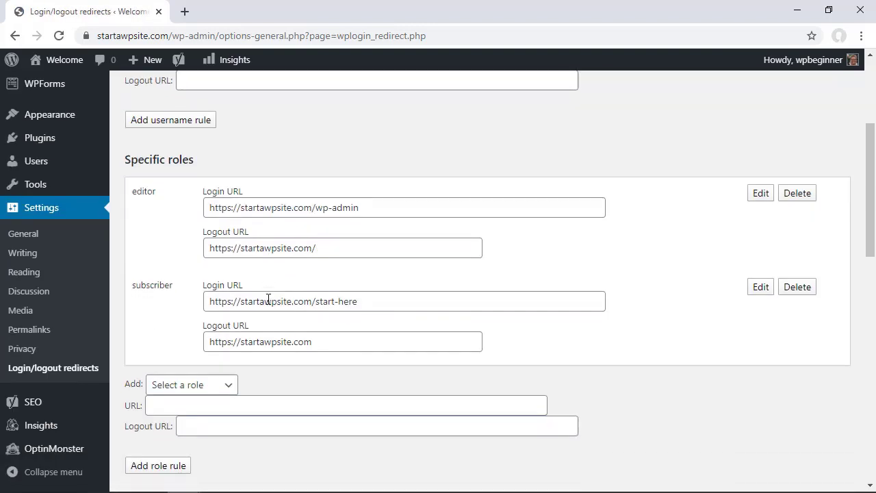
scroll(355, 284, "down", 2)
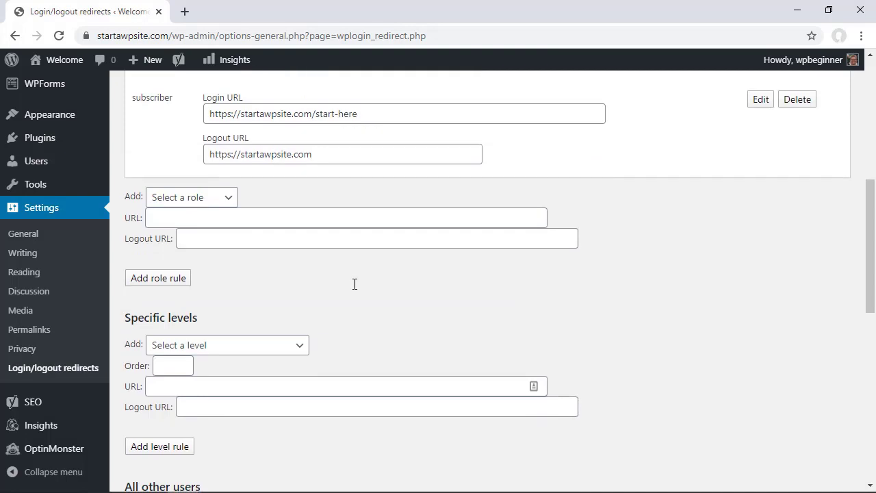
scroll(355, 284, "down", 8)
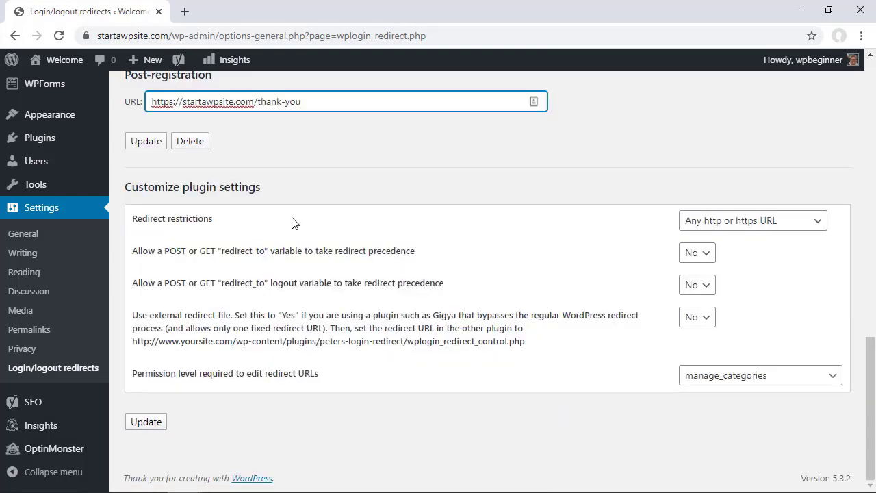
left_click(143, 145)
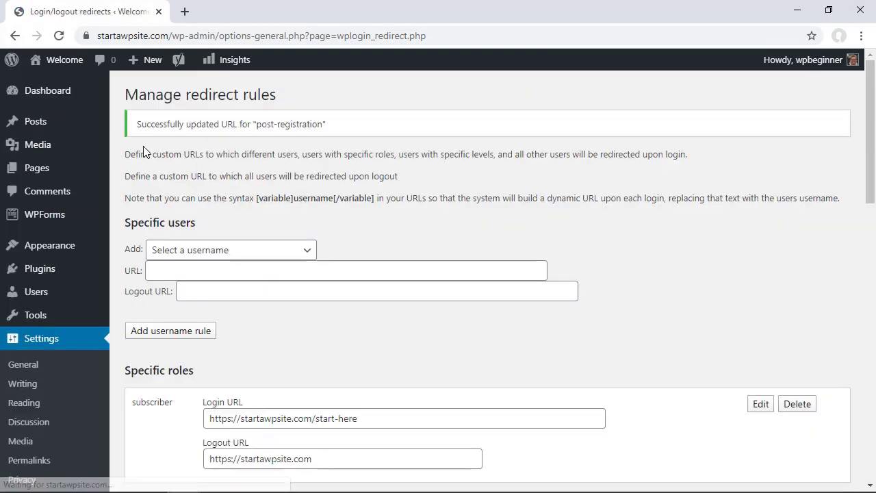
scroll(491, 202, "down", 6)
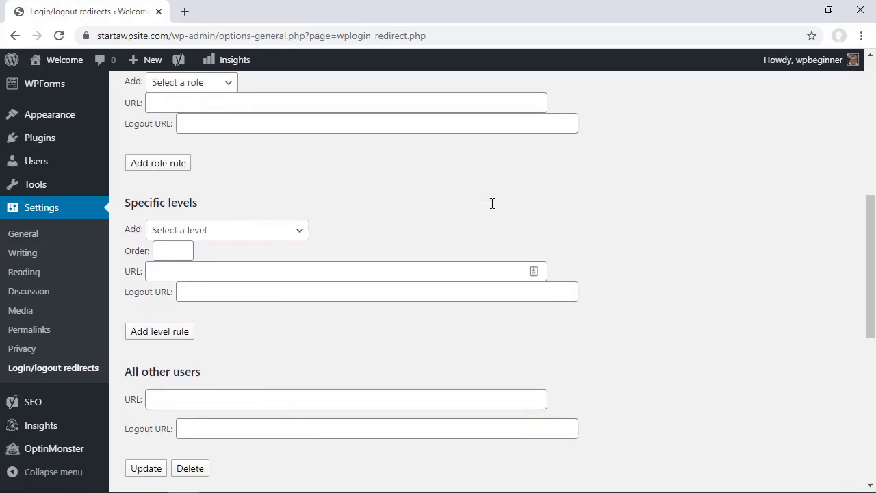
scroll(491, 202, "down", 6)
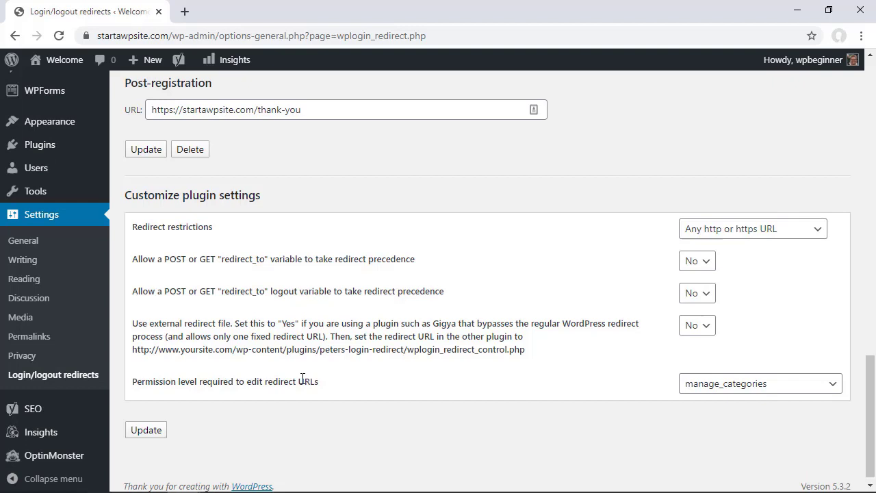
- Change the permission level to install_plugins and update the plugin settings
left_click(712, 386)
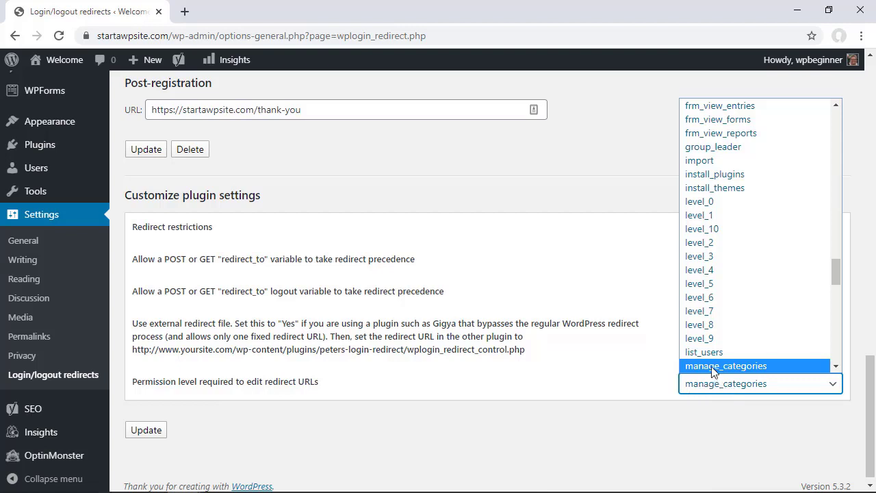
scroll(715, 309, "up", 4)
scroll(715, 311, "up", 15)
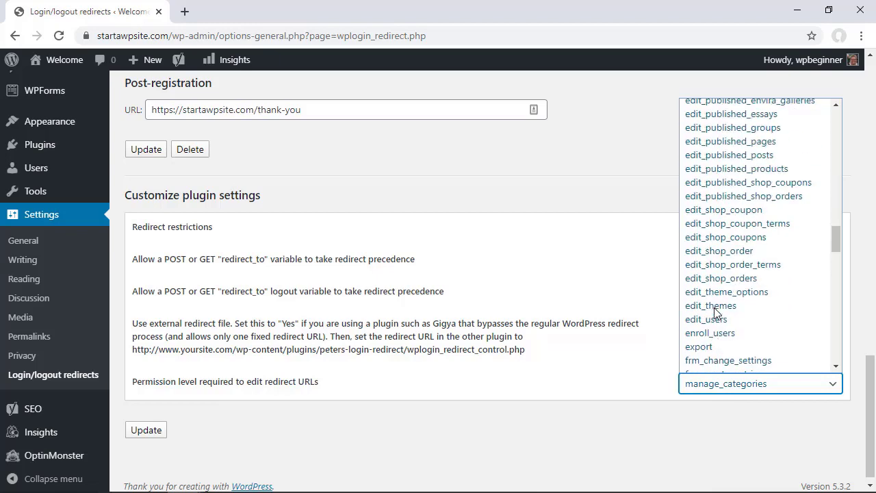
scroll(715, 311, "up", 15)
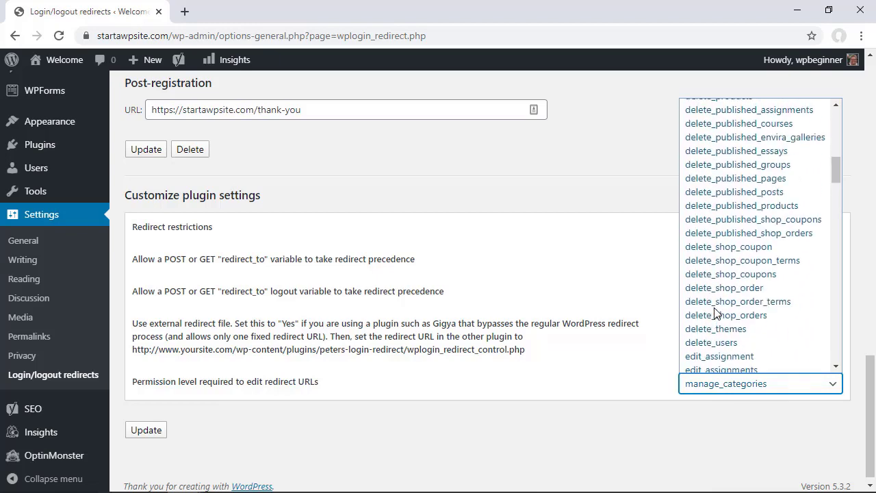
scroll(716, 311, "down", 15)
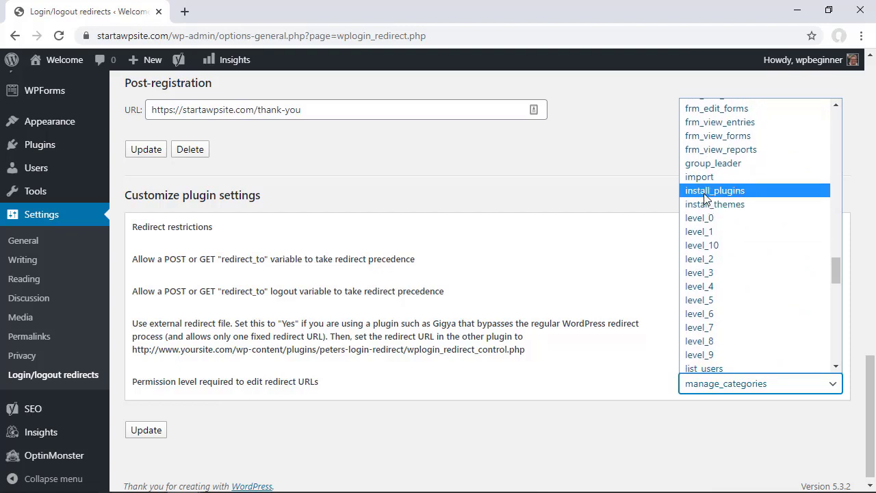
left_click(706, 193)
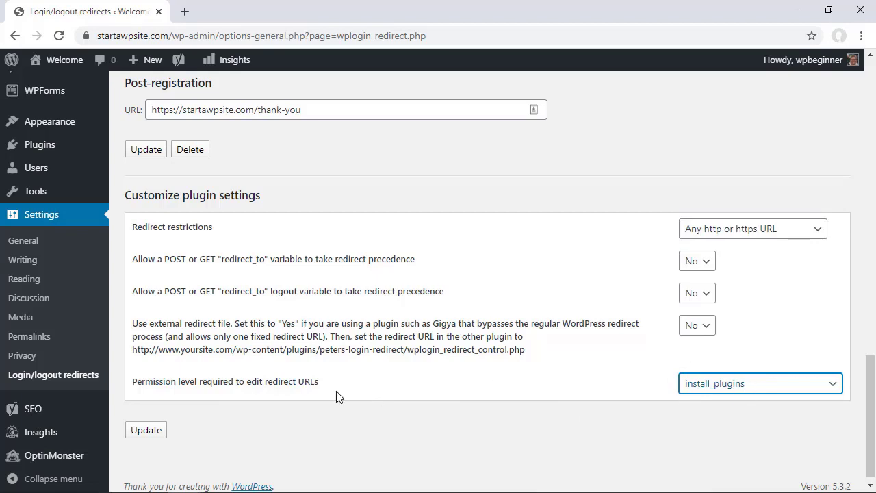
left_click(141, 433)
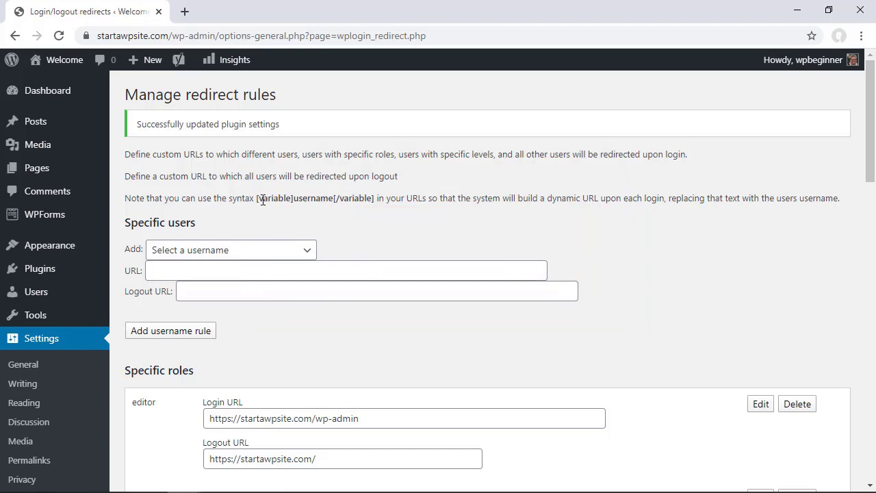
- Open wpforms.com/wpbeginner in a new Chrome tab
left_click(182, 12)
type("wpfor")
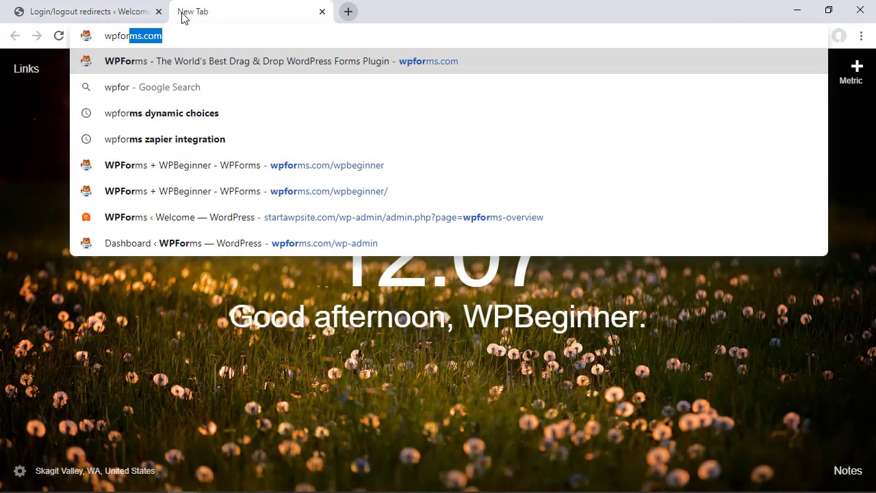
type("ms.com/wp")
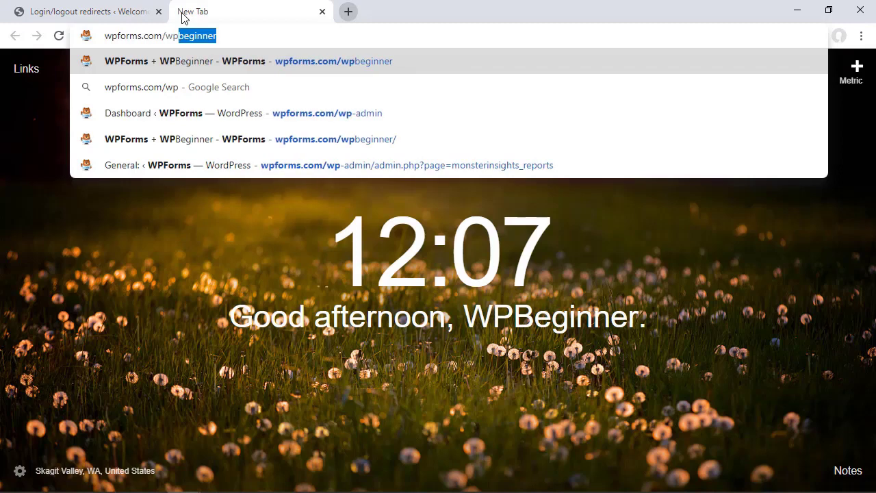
key("Return")
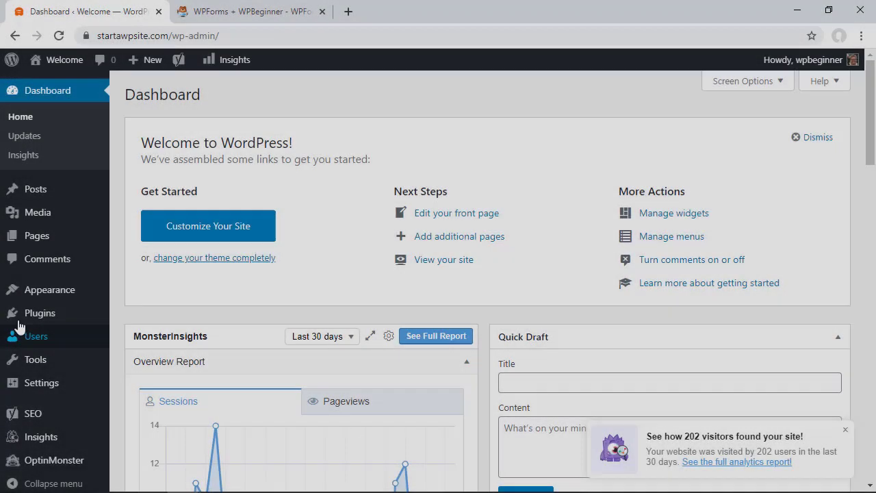
- Search the plugin directory for 'wpf' and install Contact Form by WPForms
mouse_move(27, 322)
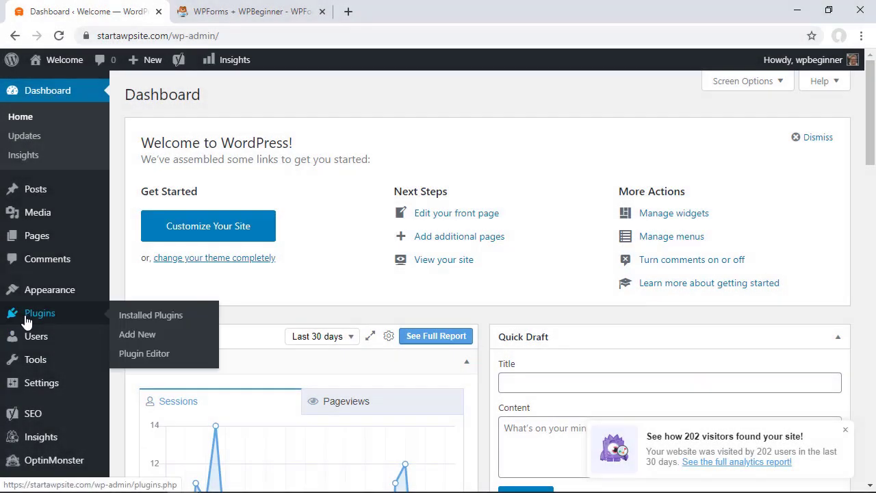
left_click(129, 335)
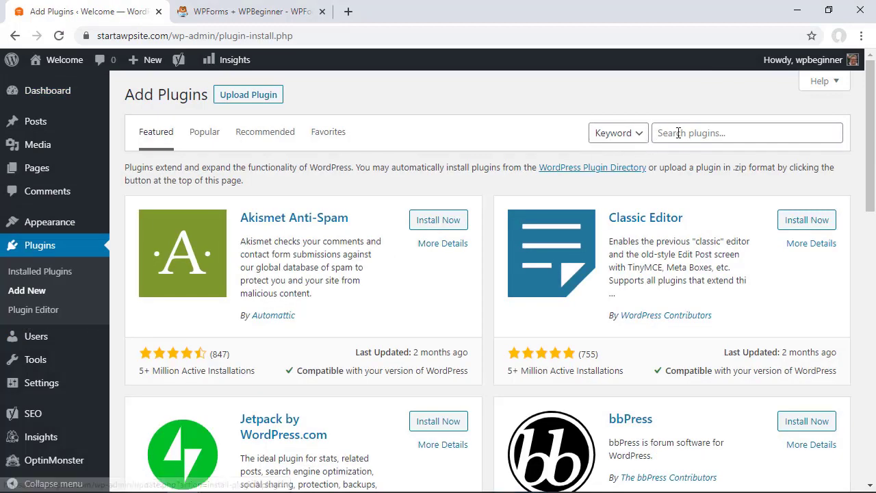
left_click(678, 133)
type("wpforms")
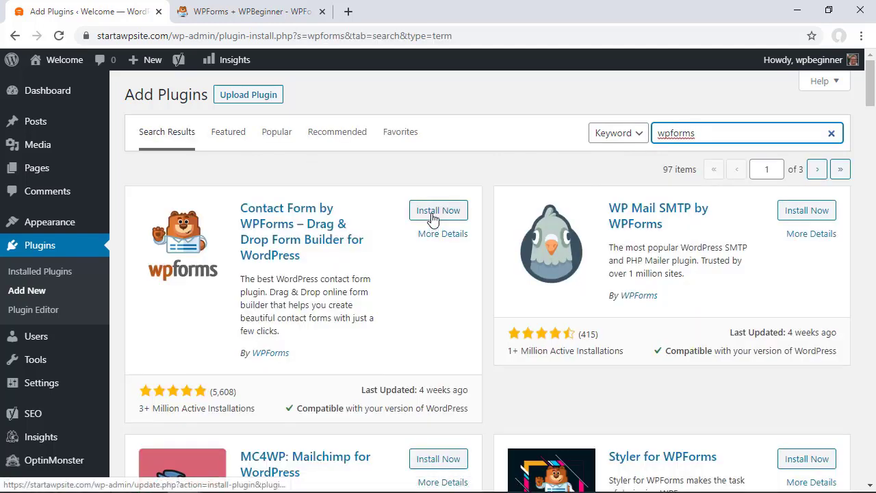
left_click(433, 212)
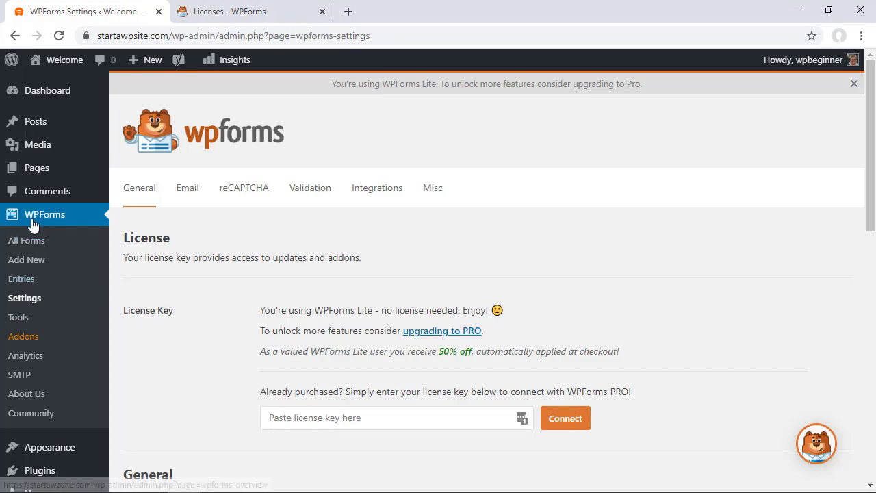
- Paste the WPForms license key, connect and install WPForms Pro, and confirm success
right_click(296, 417)
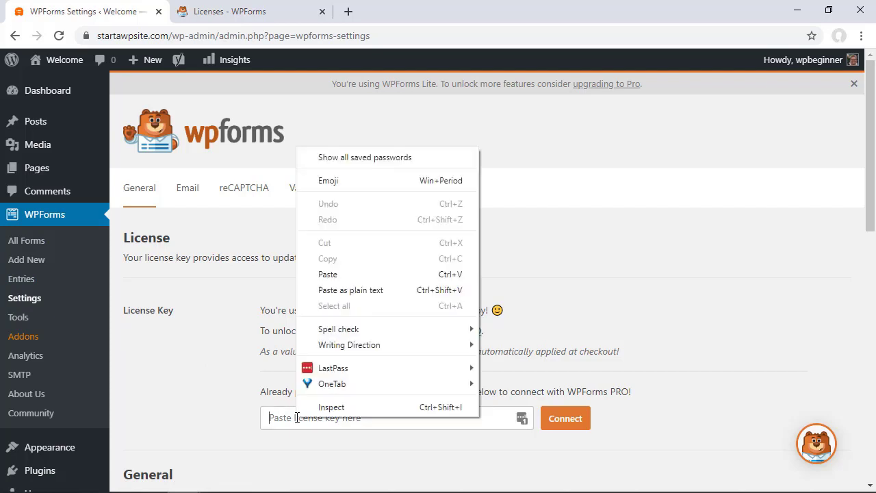
left_click(333, 274)
left_click(564, 420)
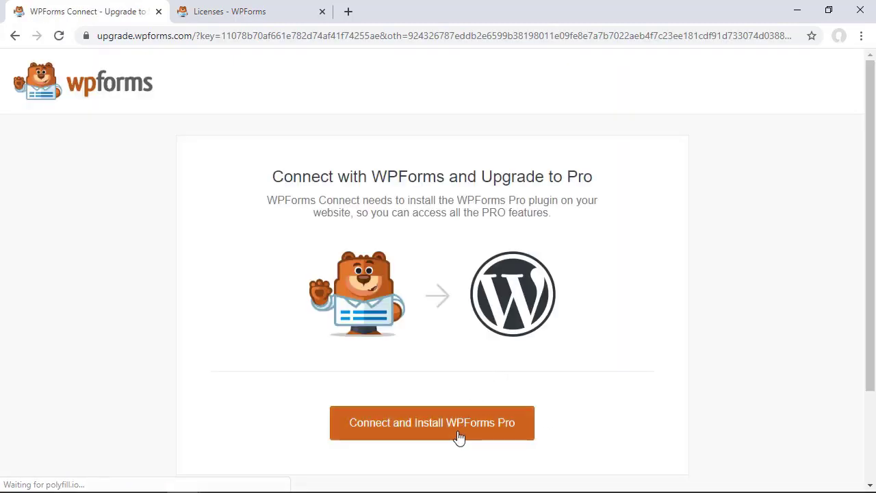
left_click(443, 436)
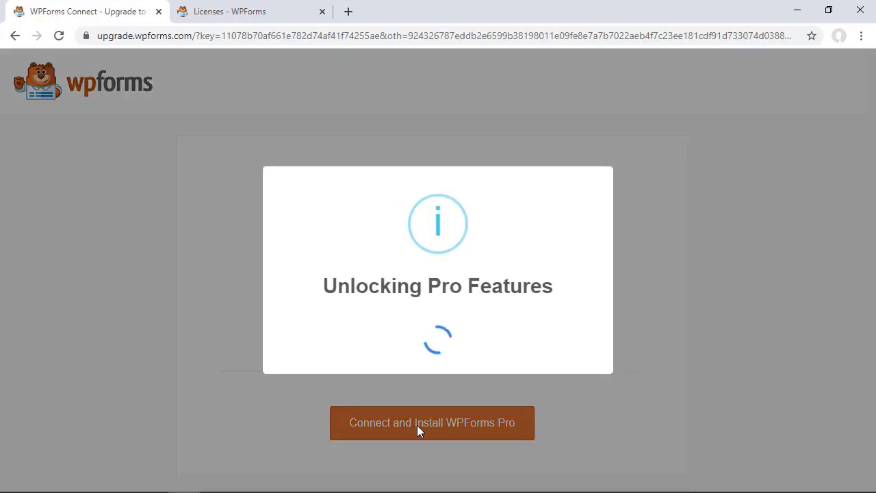
left_click(428, 360)
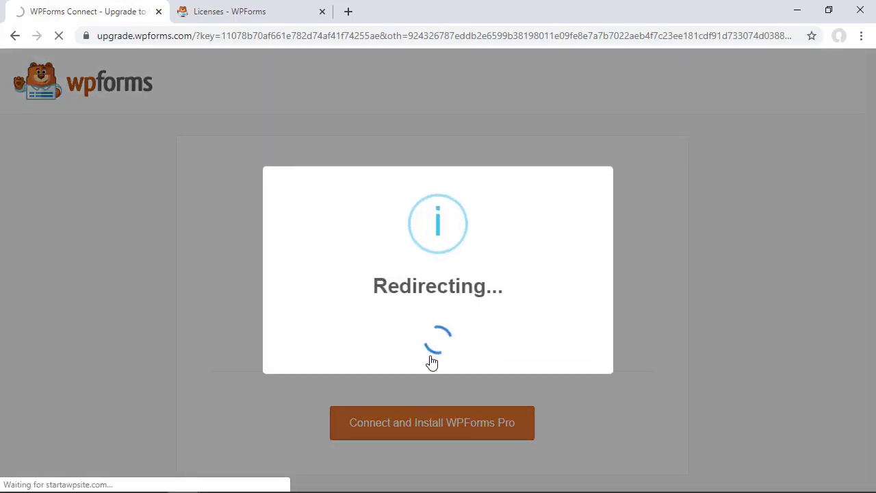
scroll(287, 313, "down", 1)
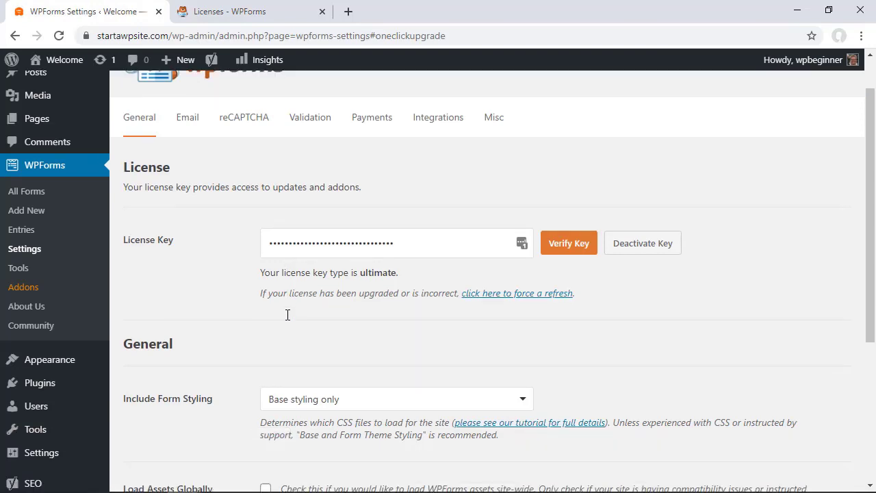
- Install the User Registration Addon from the WPForms Addons page
left_click(19, 287)
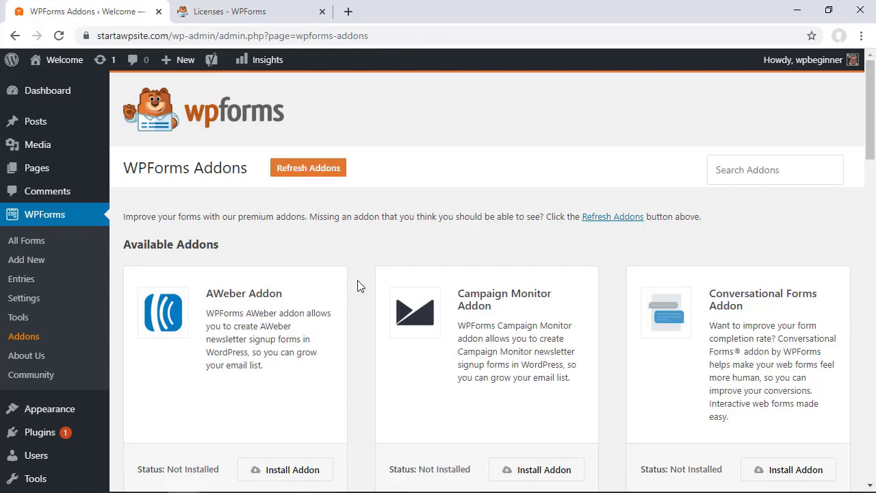
scroll(359, 290, "down", 10)
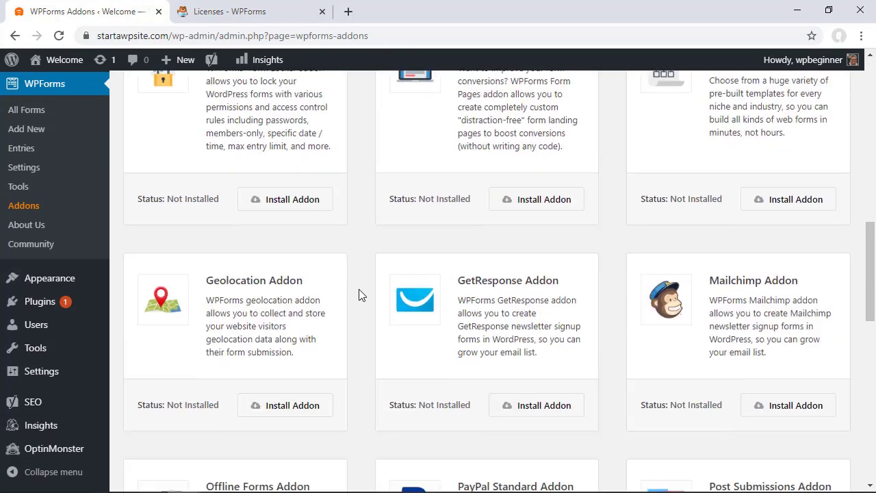
scroll(358, 294, "down", 9)
left_click(280, 422)
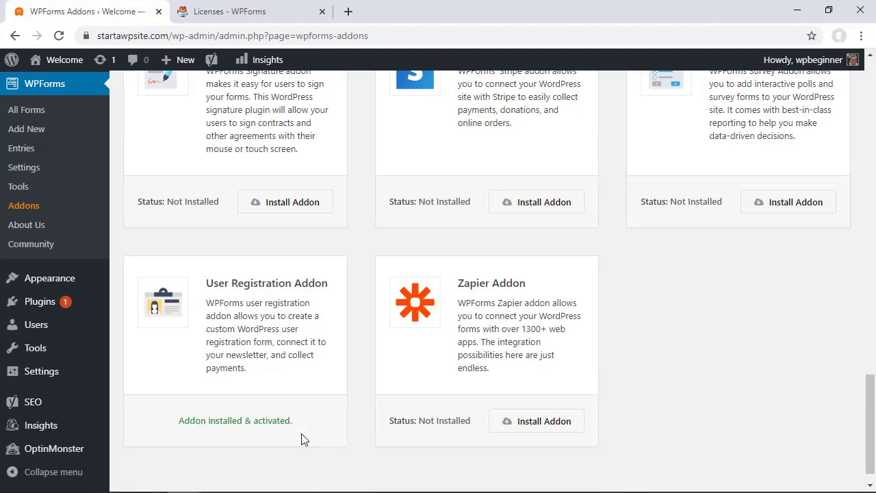
- Create a new WPForms form named 'Login Form' from the User Login Form template
left_click(16, 134)
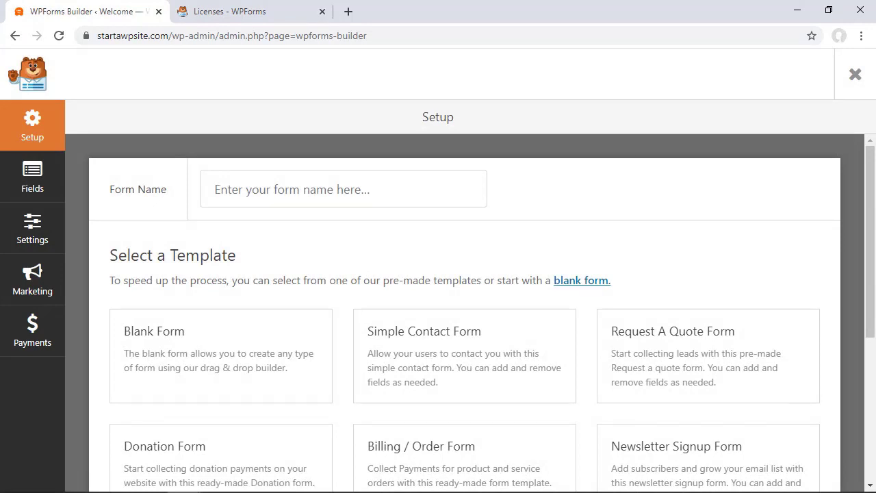
left_click(327, 194)
type("Login Form")
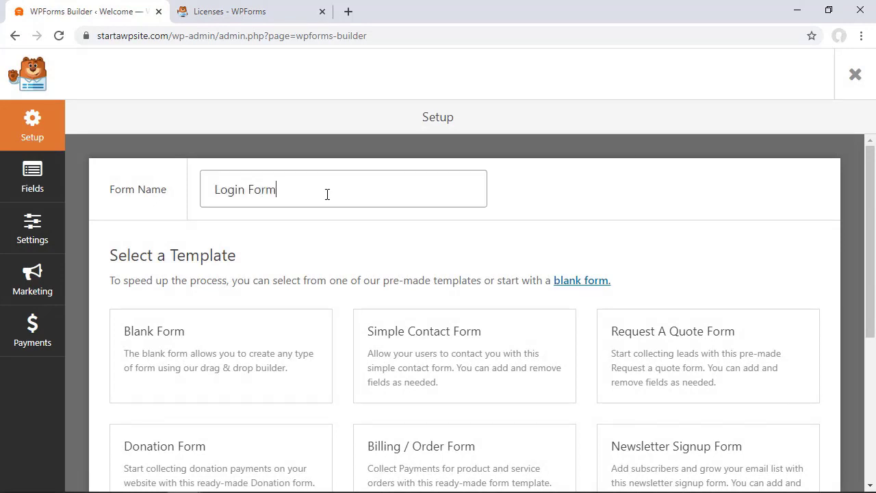
scroll(341, 237, "down", 1)
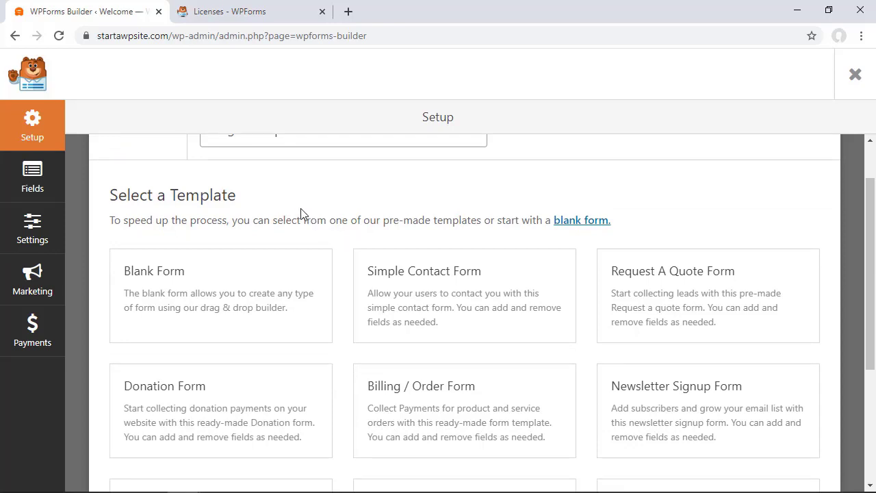
mouse_move(344, 288)
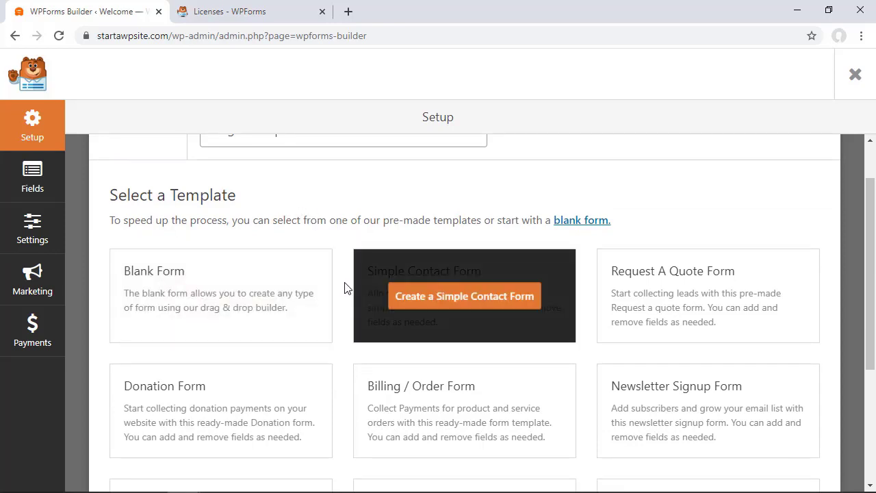
scroll(345, 287, "down", 1)
scroll(345, 289, "down", 2)
mouse_move(431, 397)
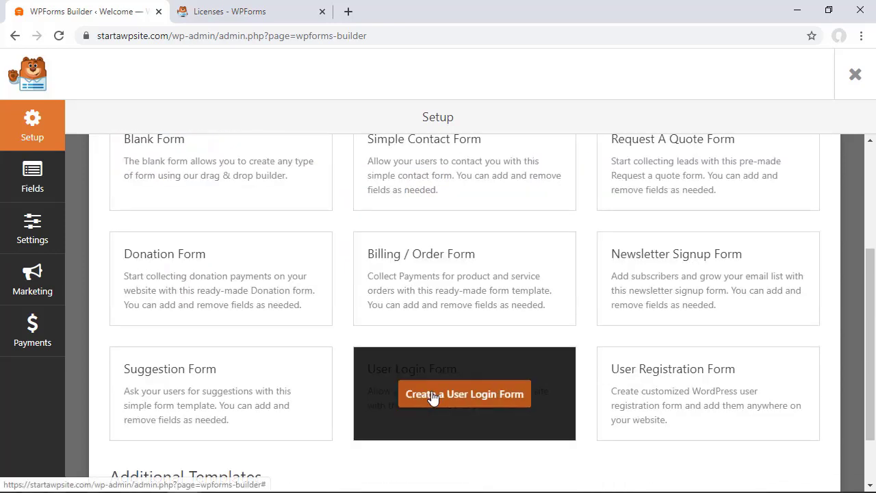
left_click(431, 395)
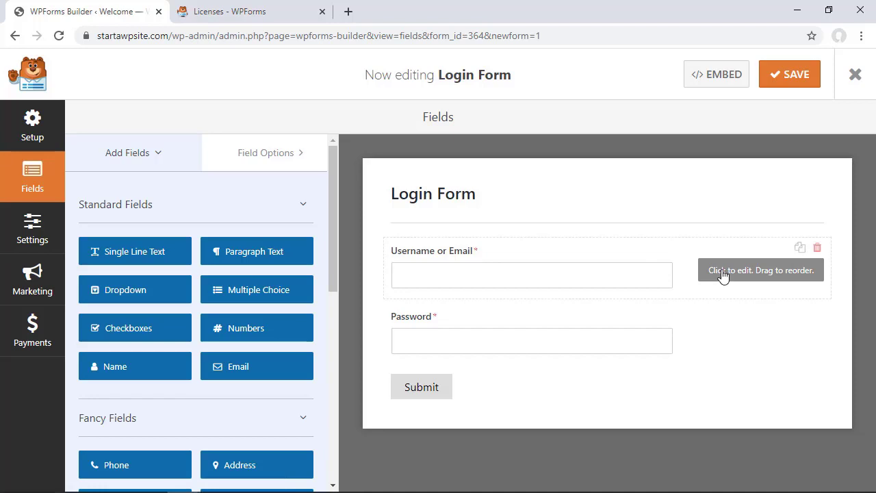
mouse_move(723, 274)
left_mouse_down()
mouse_move(723, 355)
mouse_move(719, 260)
left_mouse_up()
left_click(532, 341)
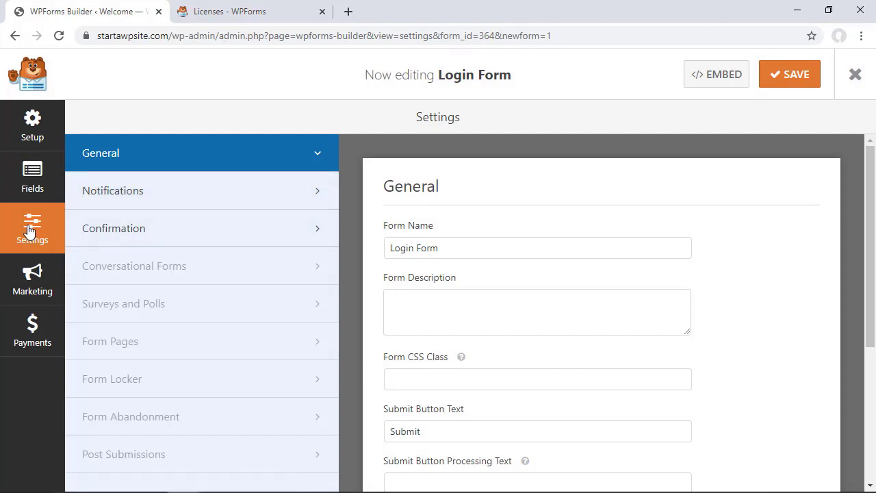
left_click(112, 235)
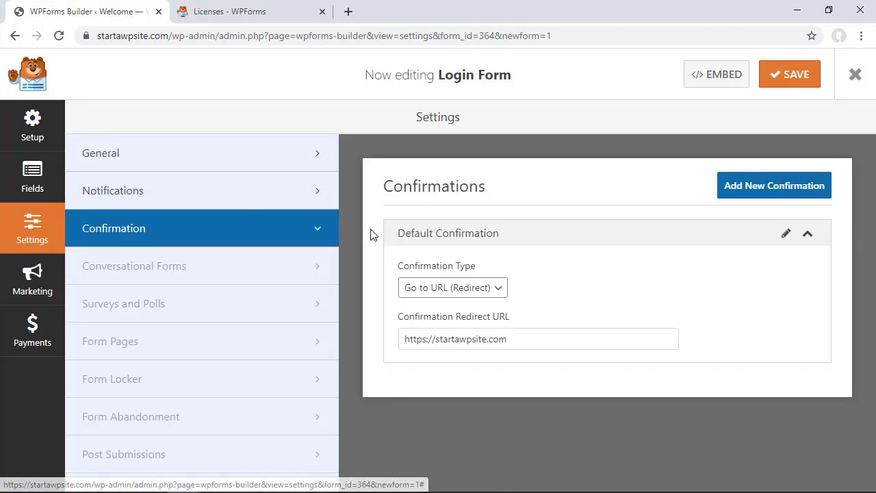
left_click(447, 287)
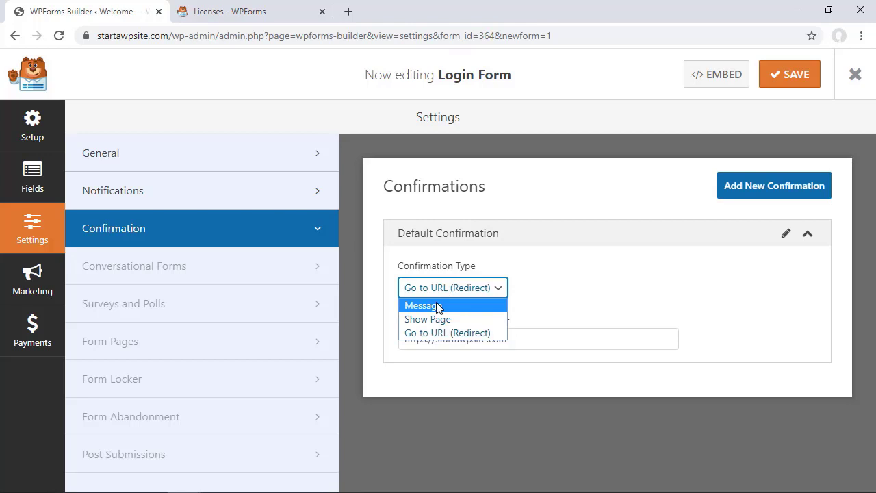
left_click(510, 338)
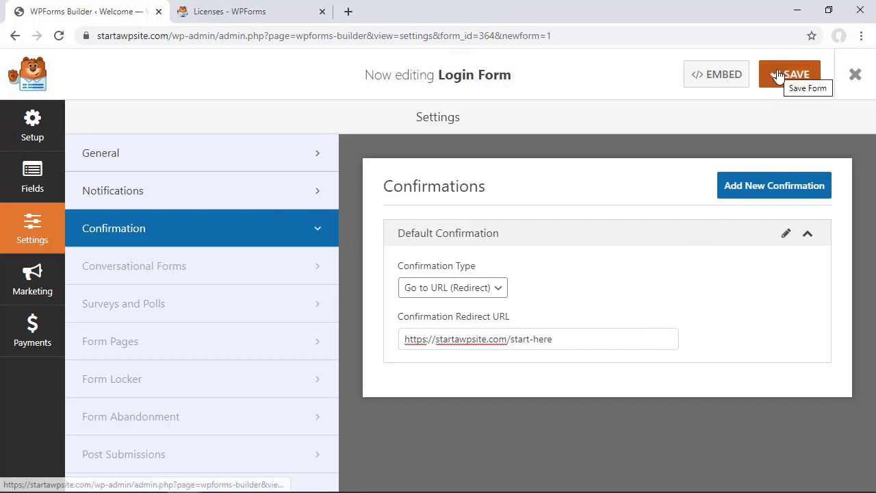
left_click(804, 90)
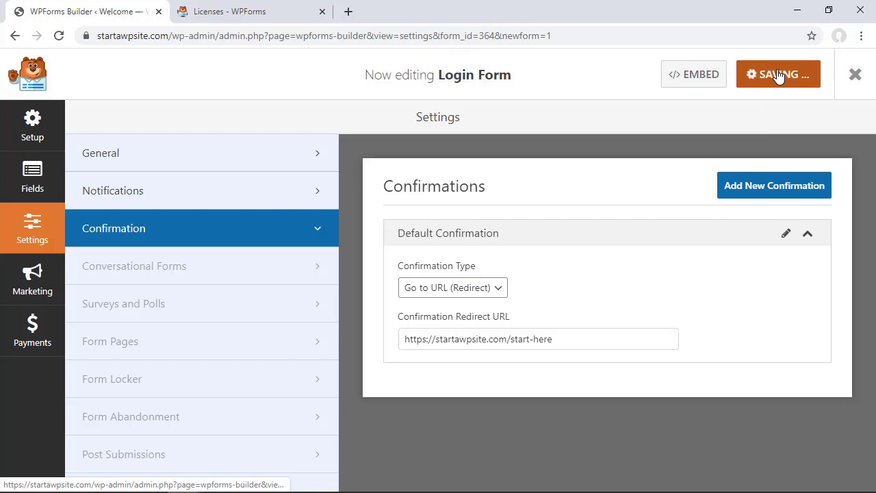
- Leave the form builder and start a new page titled 'Login'
left_click(856, 77)
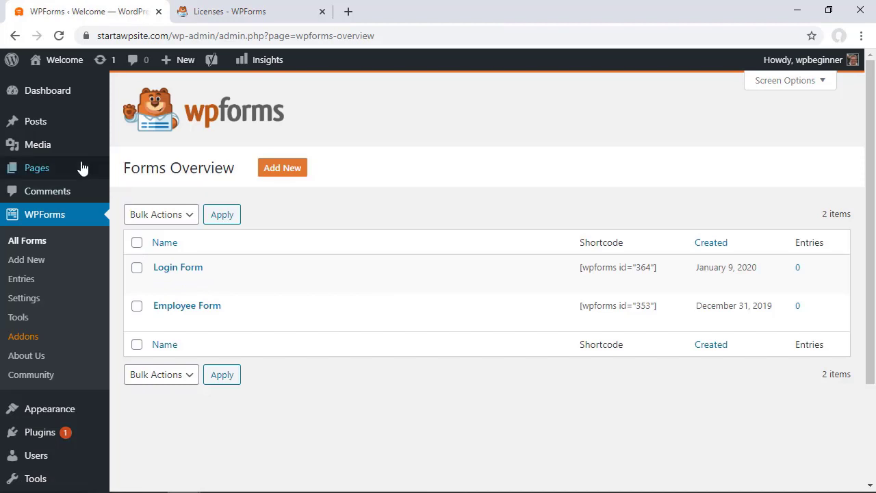
mouse_move(39, 171)
left_click(137, 190)
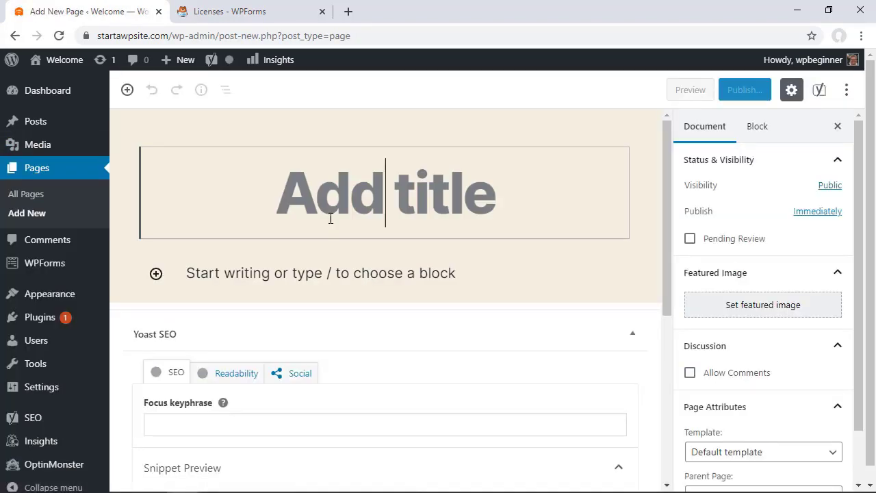
type("Login")
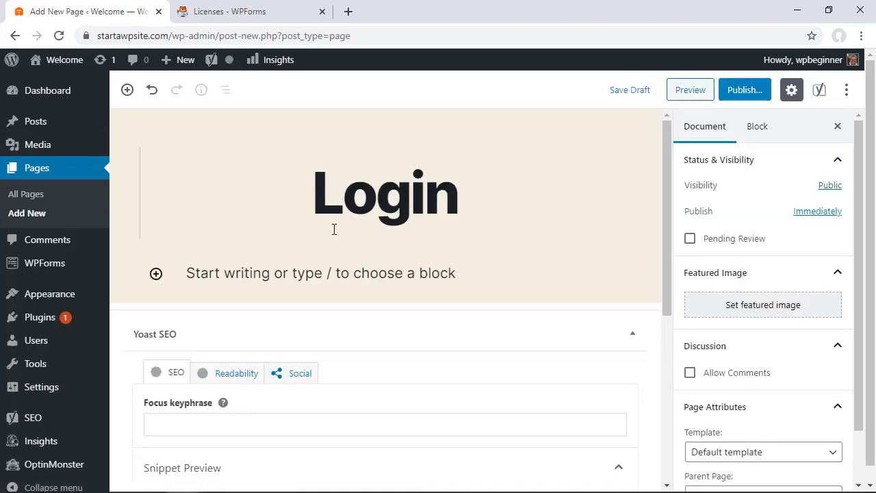
- Add a WPForms block to the page and embed the Login Form in it
key("ctrl+minus")
left_click(156, 275)
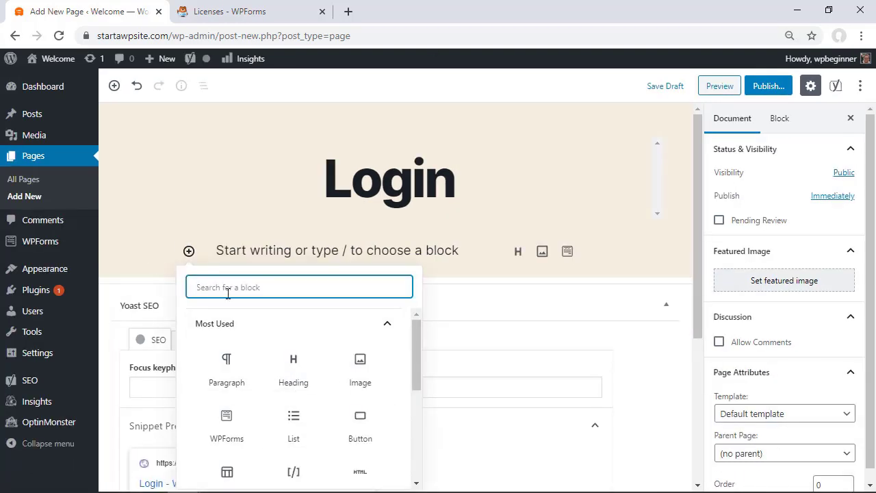
type("wpforms")
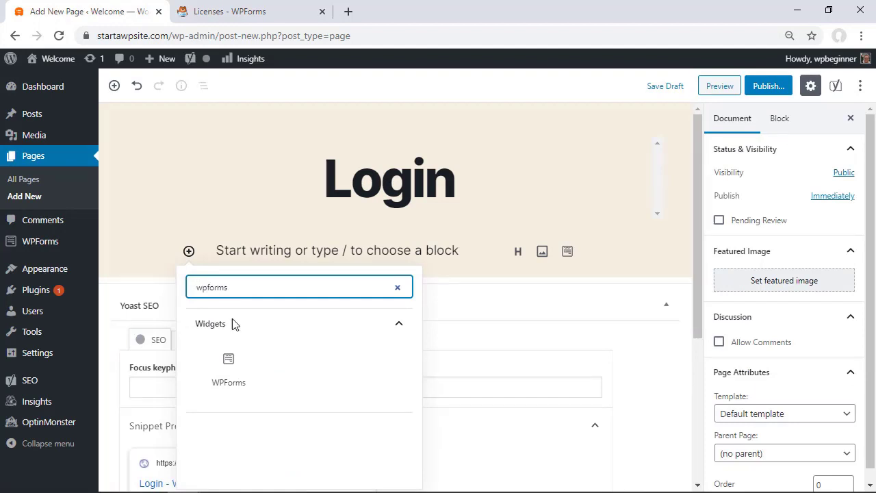
left_click(230, 376)
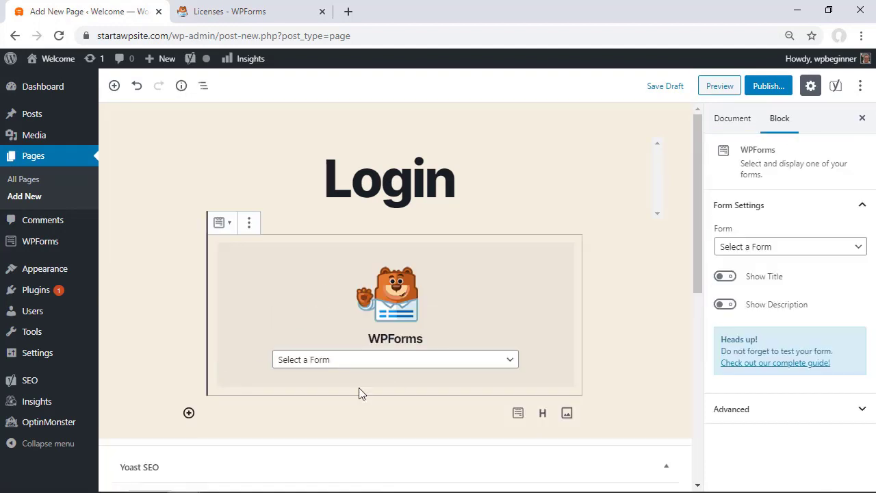
left_click(455, 369)
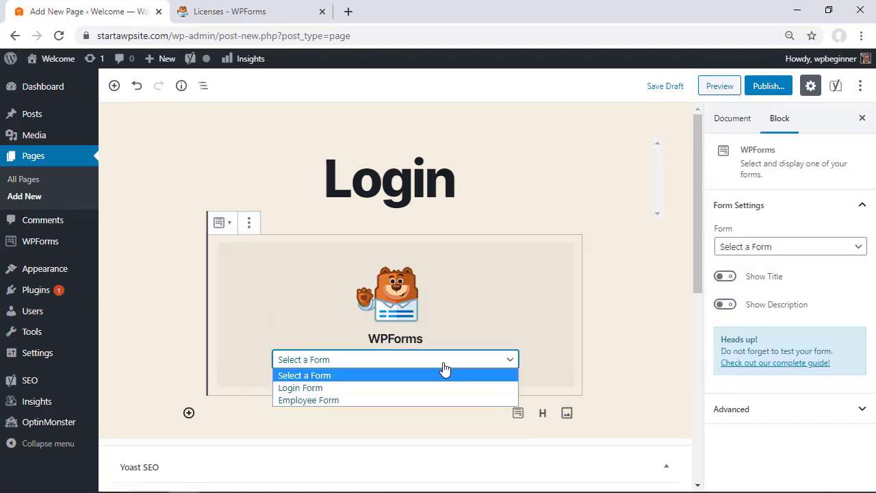
left_click(304, 388)
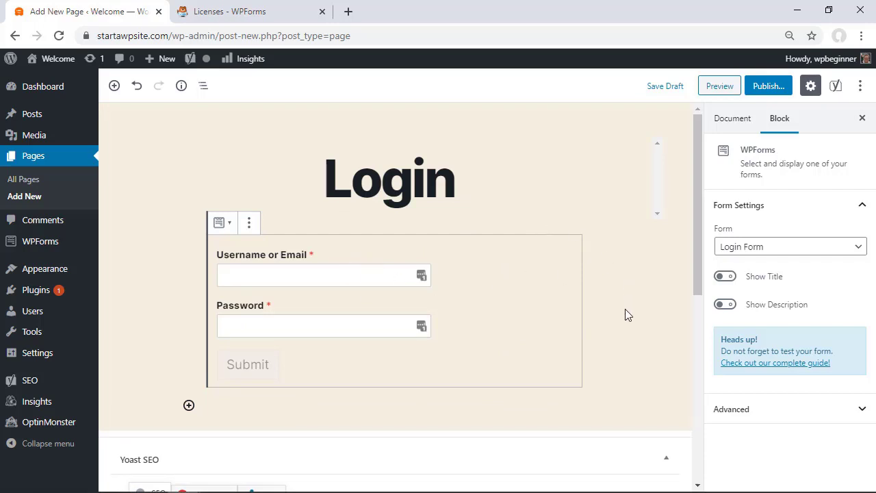
scroll(625, 315, "down", 2)
scroll(625, 315, "up", 1)
scroll(625, 315, "up", 1)
- Publish the Login page
left_click(760, 91)
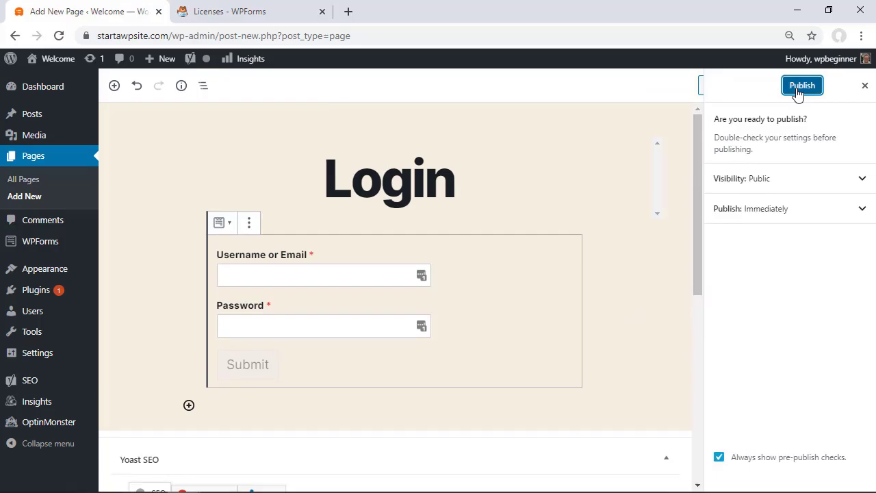
left_click(797, 90)
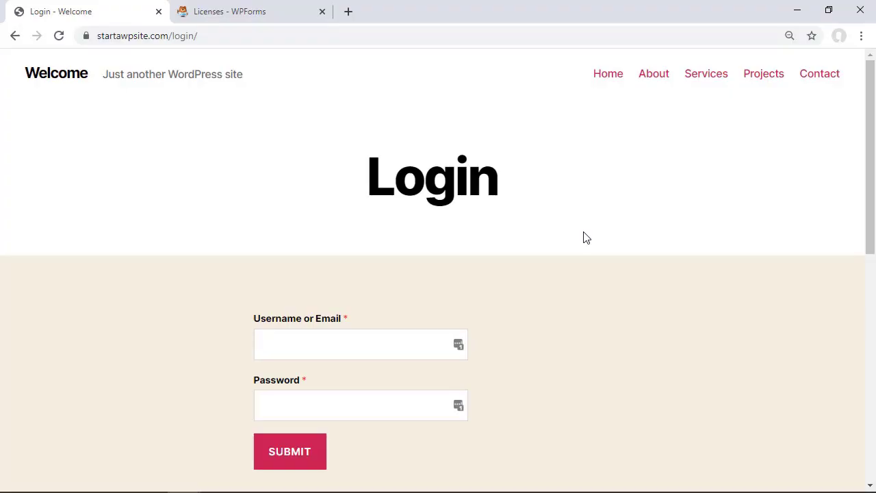
scroll(585, 238, "down", 2)
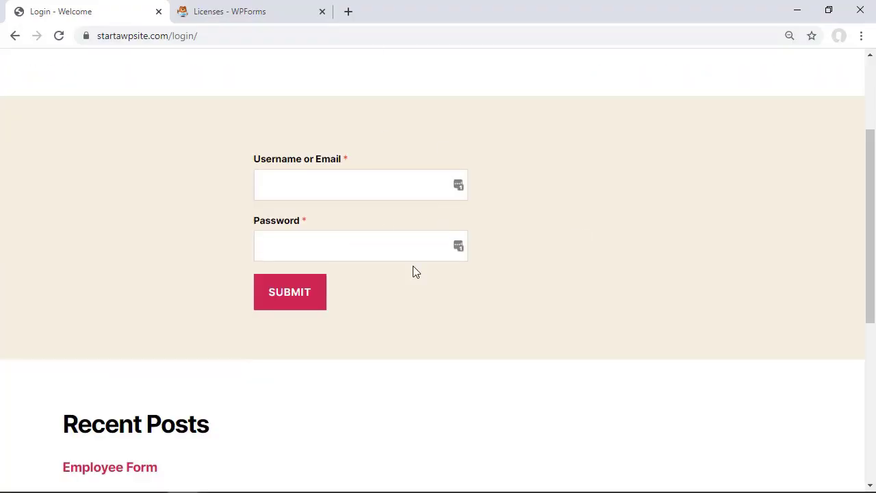
- Log in through the live form and confirm it redirects to startawpsite.com/start-here
left_click(457, 185)
left_click(289, 301)
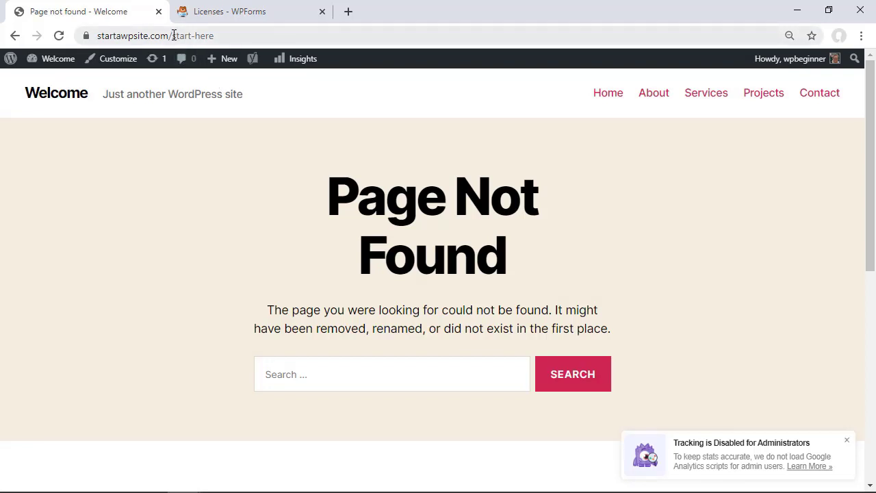
left_click_drag(174, 35, 297, 29)
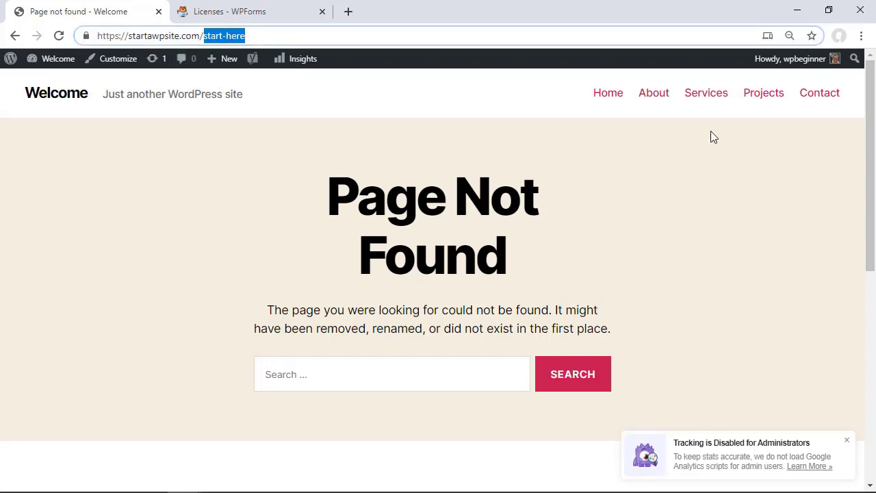